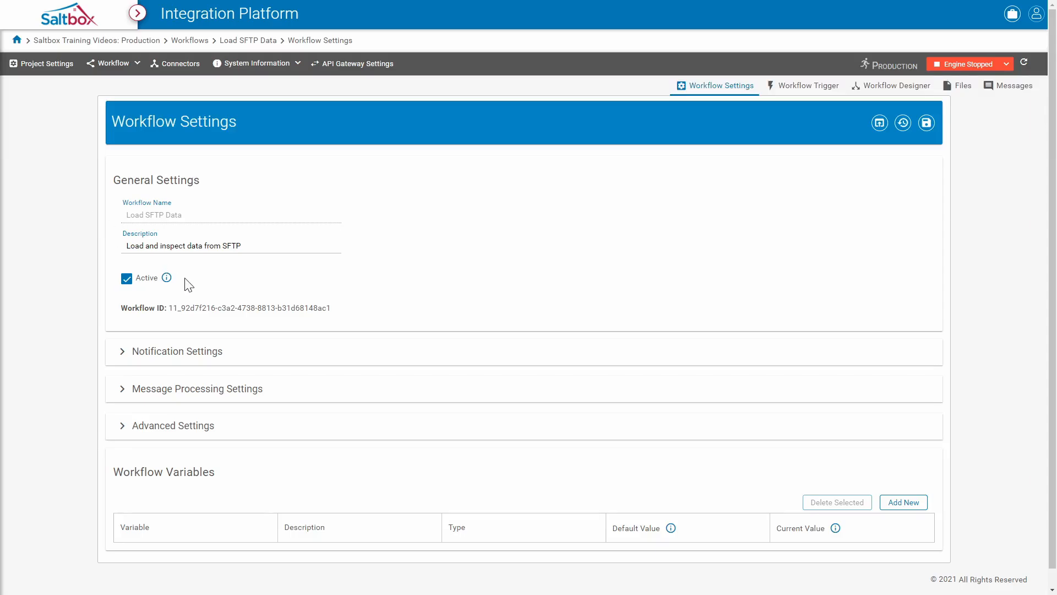
# Step: Review the message processing and advanced settings of the Load SFTP Data workflow
pyautogui.click(171, 392)
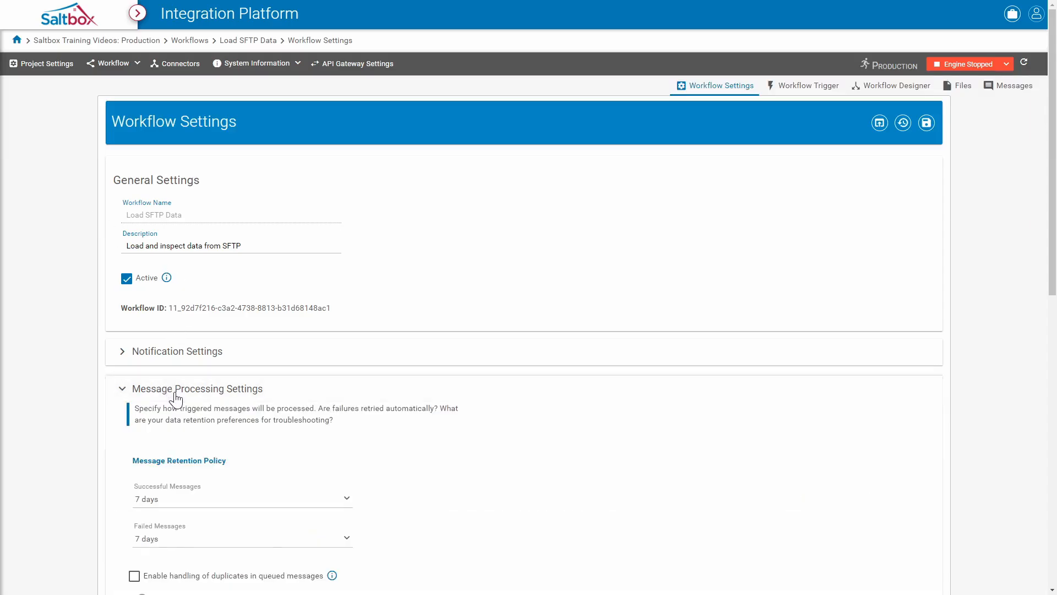
pyautogui.scroll(-8, 160, 503)
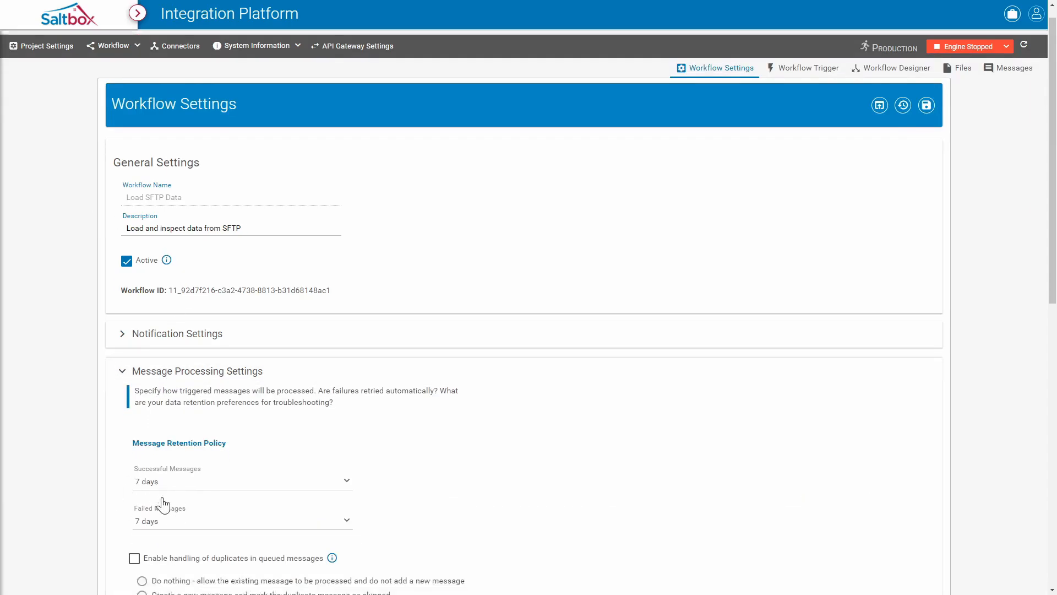
pyautogui.click(160, 570)
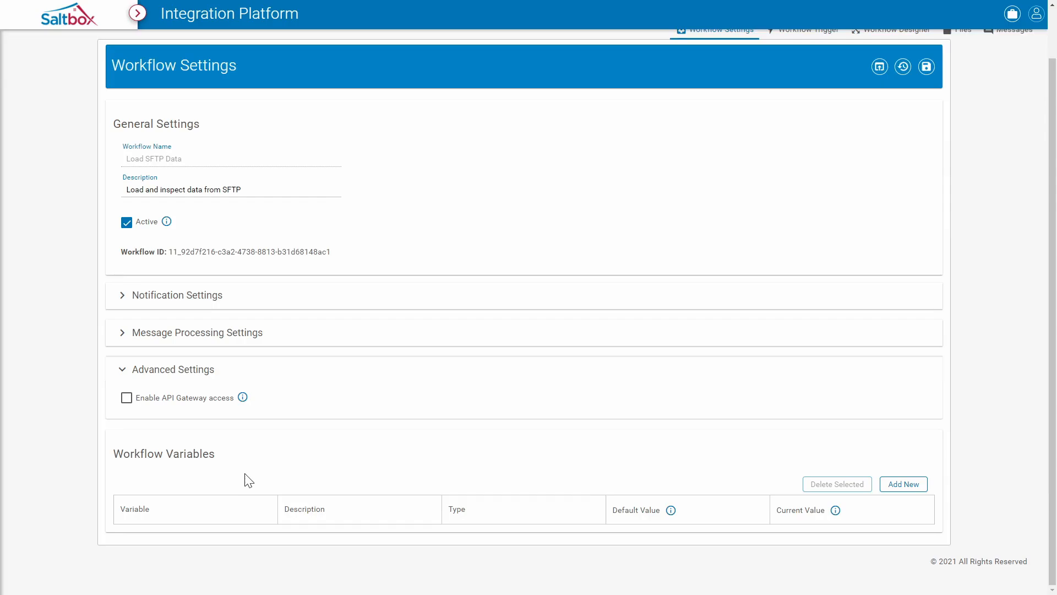
pyautogui.scroll(1, 363, 446)
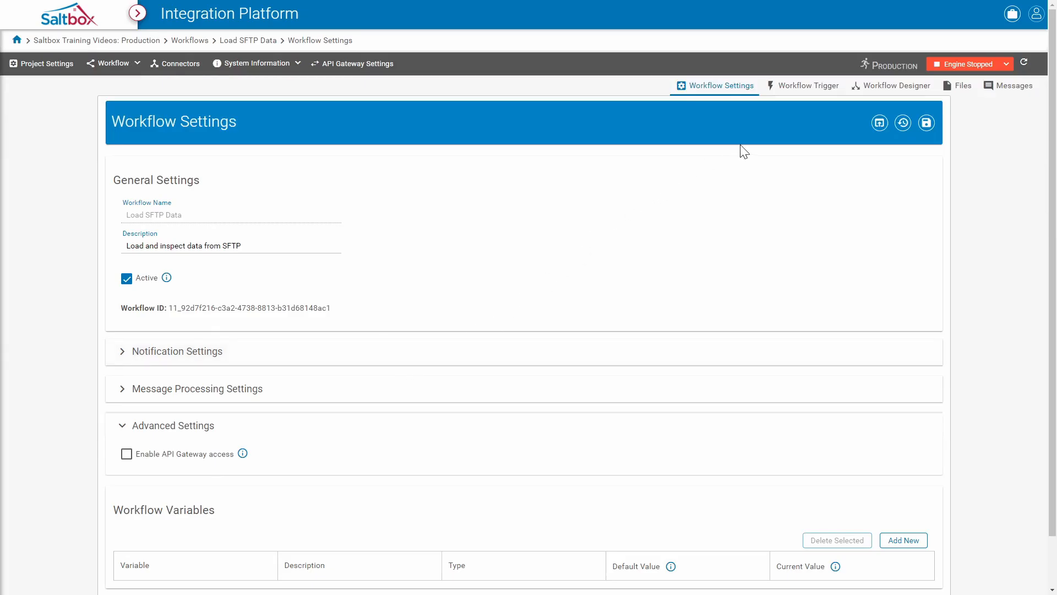
# Step: Set the workflow trigger's connector to Connector.Integration.SFTP and its source to GetFile
pyautogui.click(814, 87)
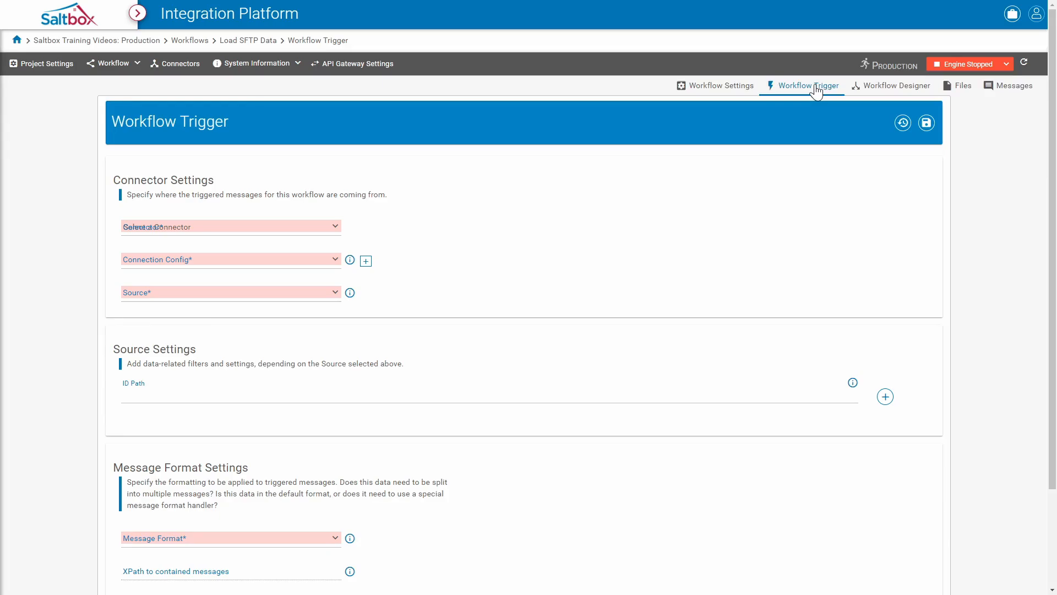
pyautogui.click(319, 228)
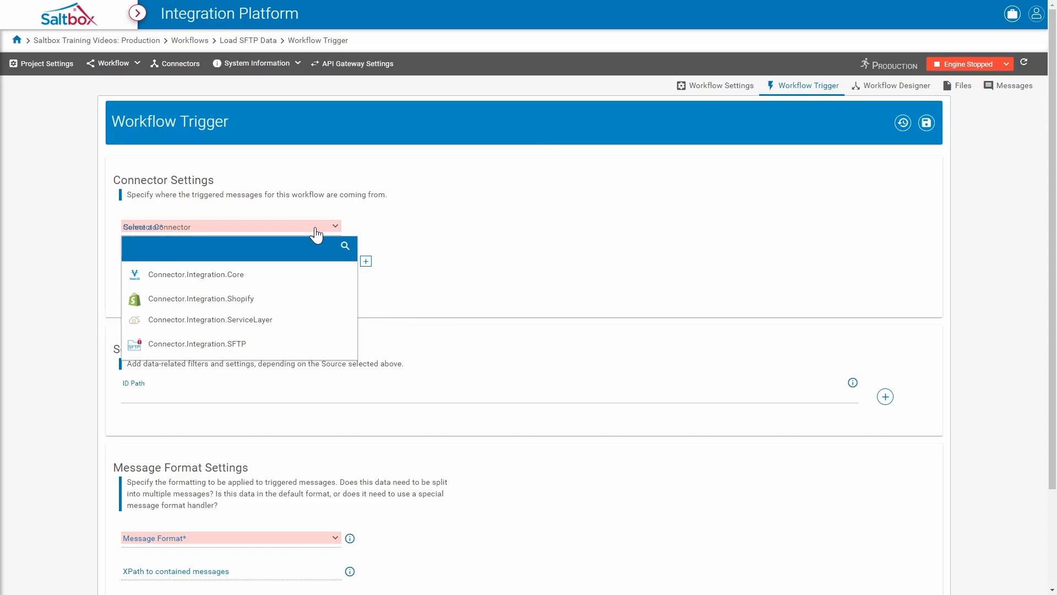
pyautogui.click(238, 347)
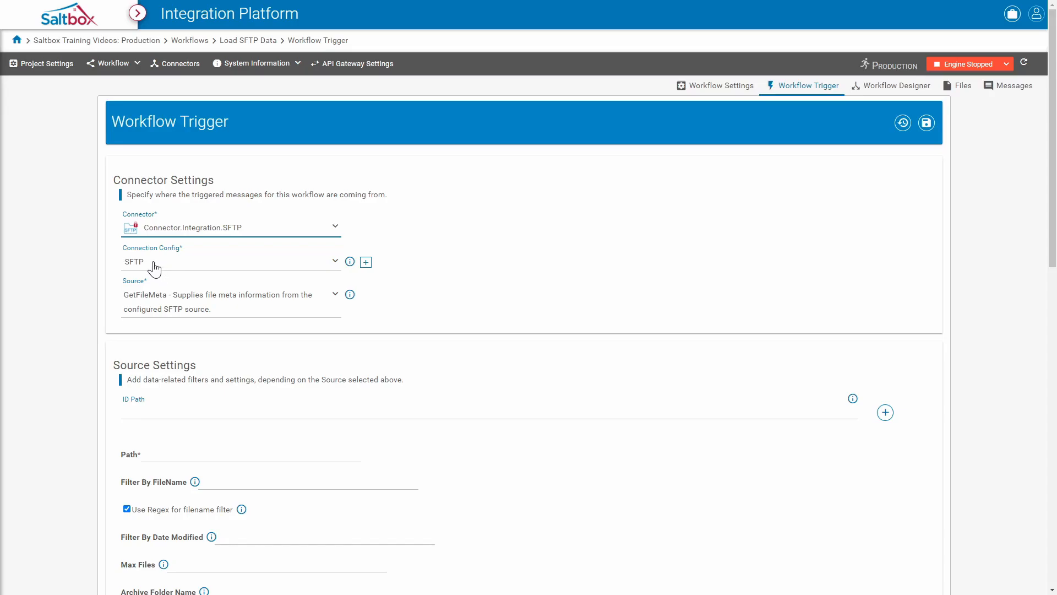
pyautogui.click(366, 262)
pyautogui.click(559, 429)
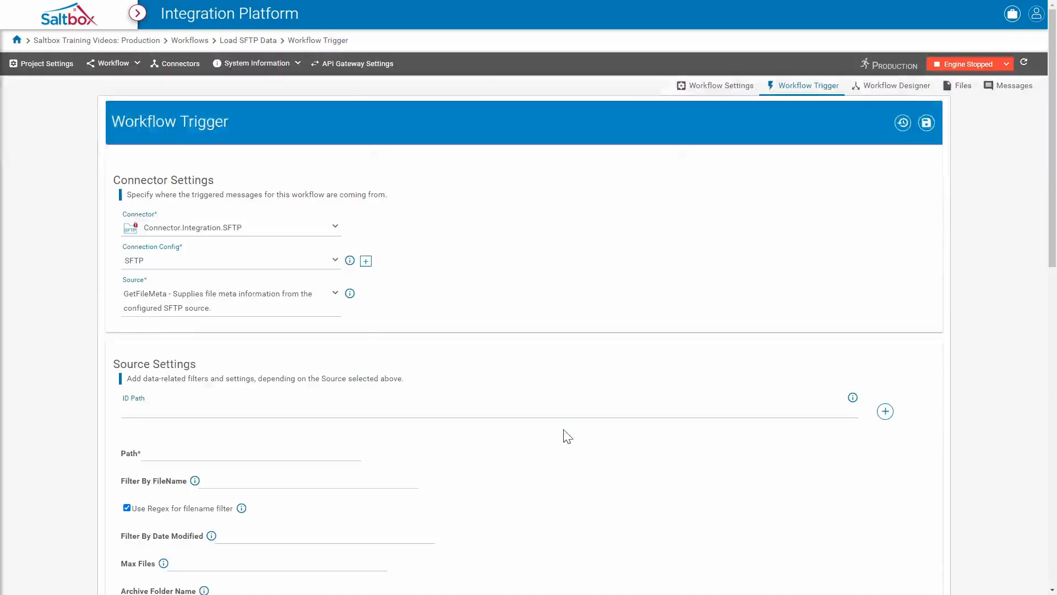
pyautogui.click(215, 307)
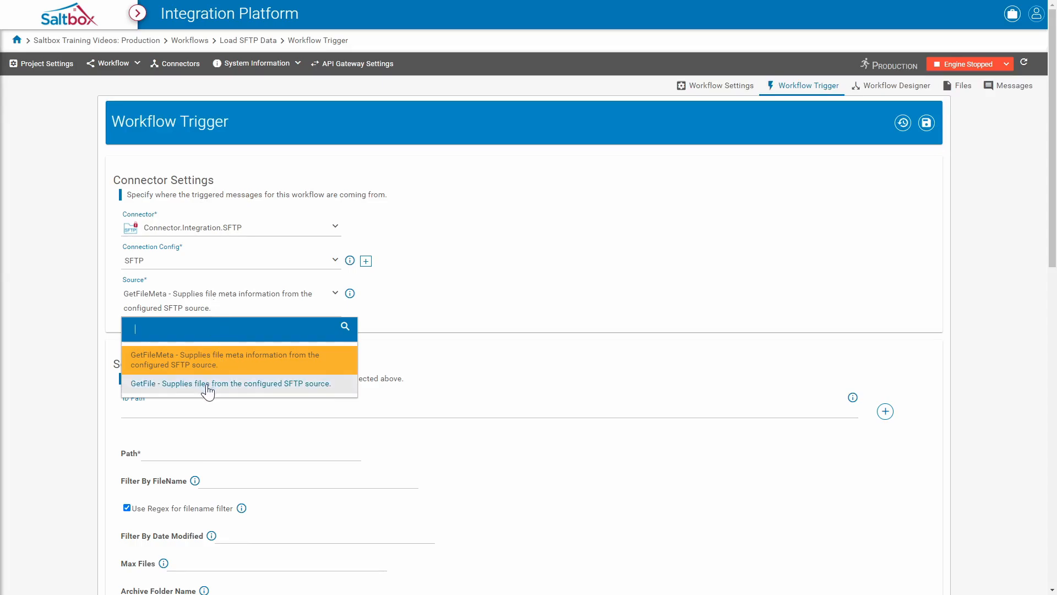
pyautogui.click(153, 385)
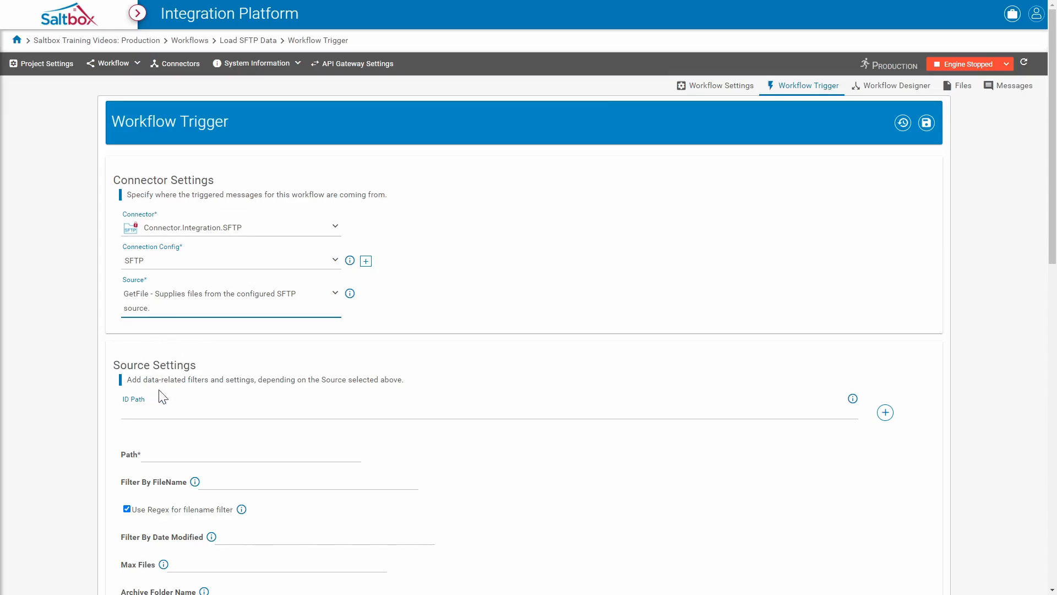
# Step: Set the trigger's source path to francisSource and filter by file name sample_20.xml without using regex
pyautogui.scroll(-3, 259, 297)
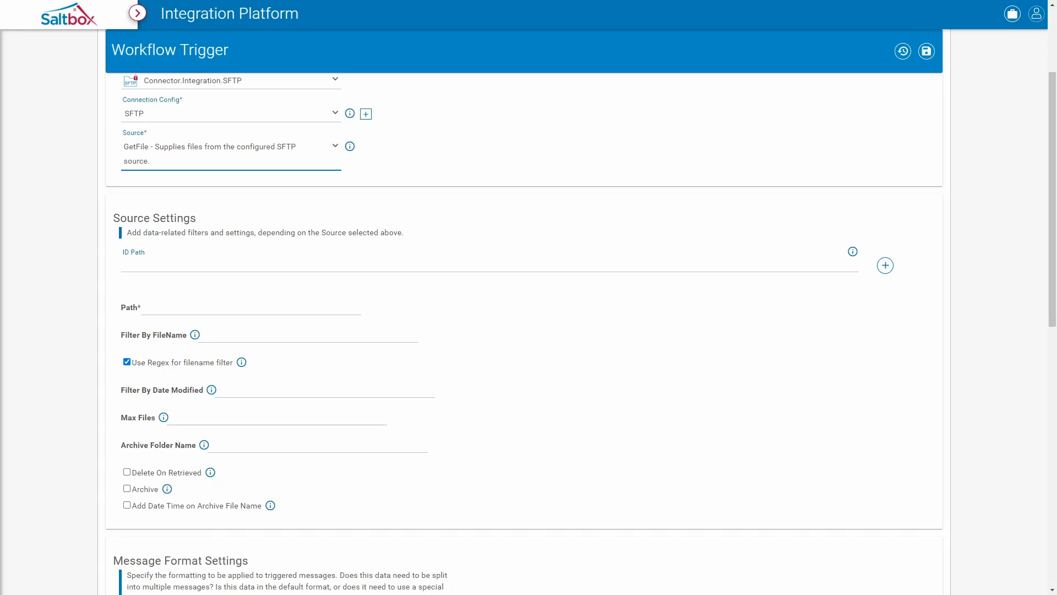
pyautogui.click(250, 308)
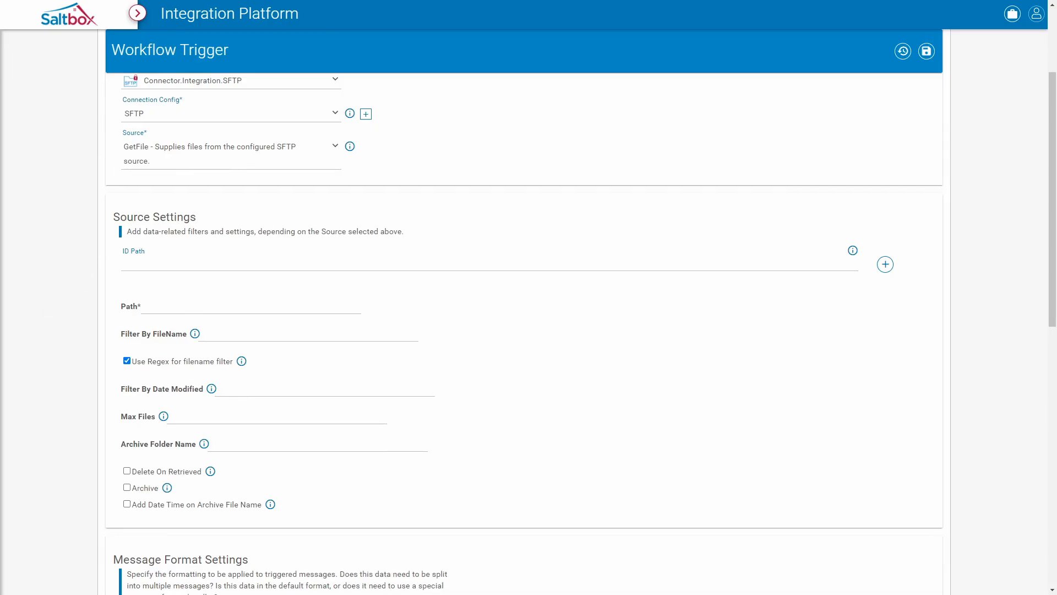
pyautogui.click(165, 306)
pyautogui.write('f')
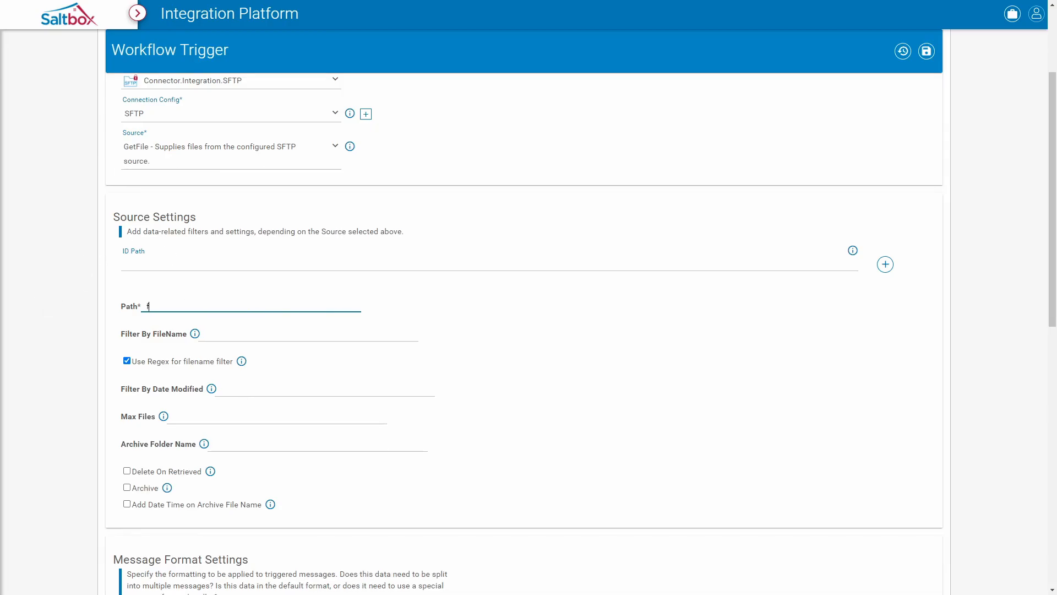
pyautogui.write('rancisSource')
pyautogui.click(204, 334)
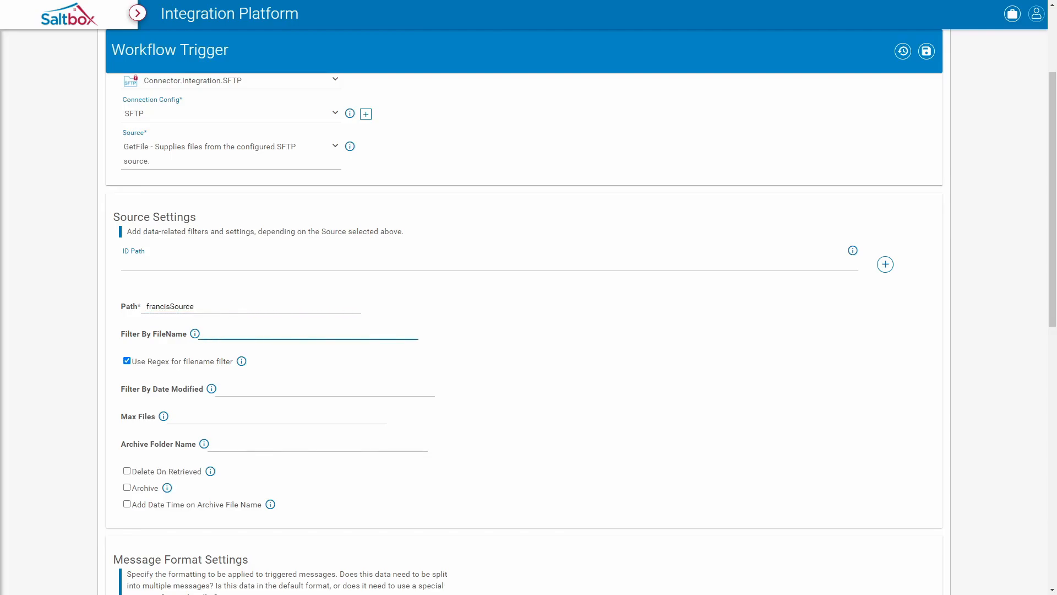
pyautogui.write('sample_20.xml')
pyautogui.click(126, 361)
pyautogui.moveTo(212, 388)
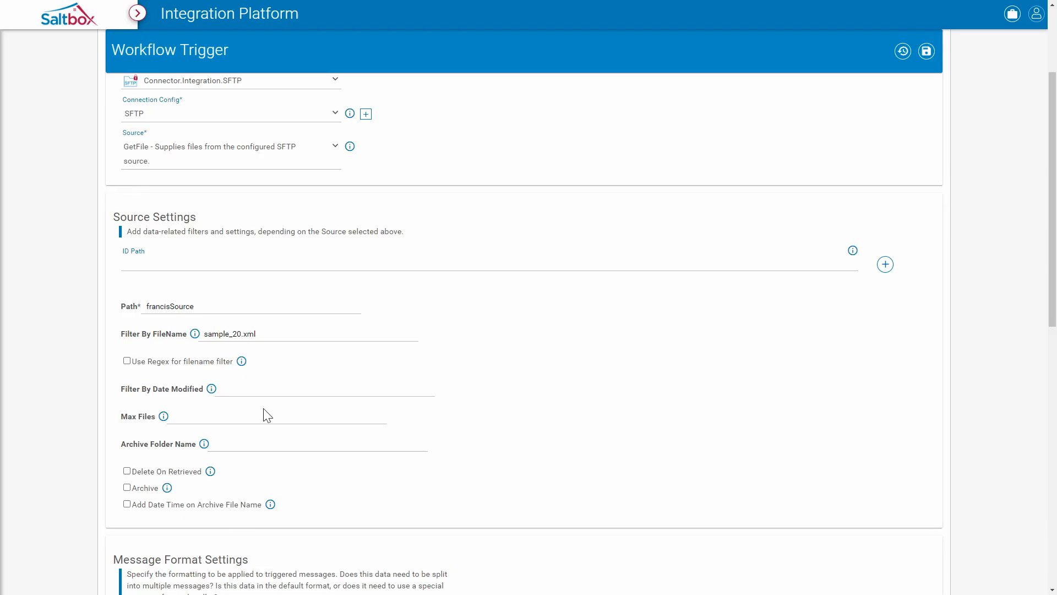
# Step: Look up the SFTP Connector reference in the Saltbox Learning Hub at help.saltbox.io
pyautogui.scroll(-4, 266, 432)
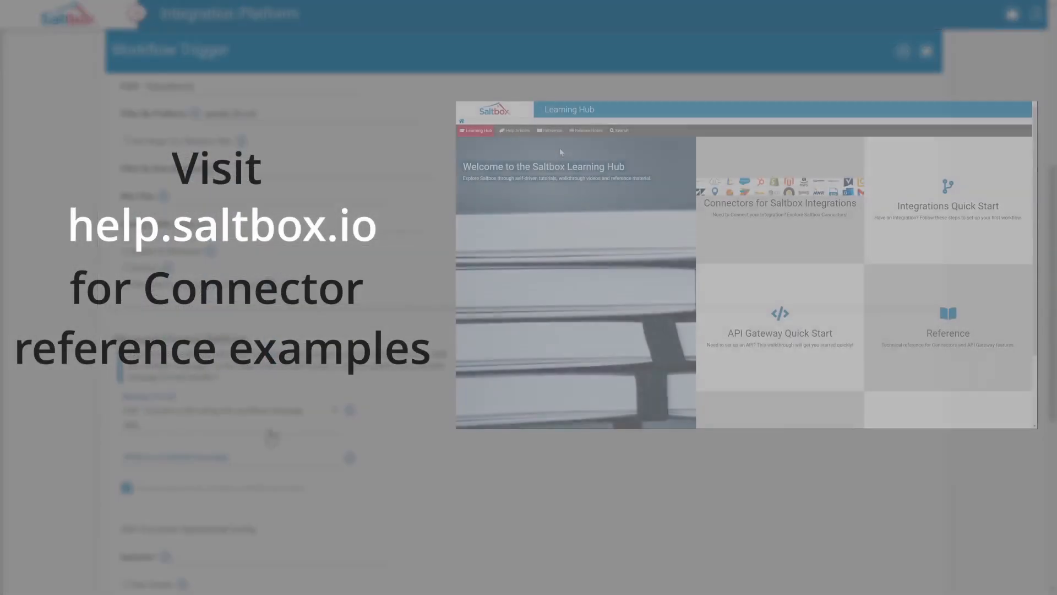
pyautogui.click(554, 133)
pyautogui.scroll(1, 377, 287)
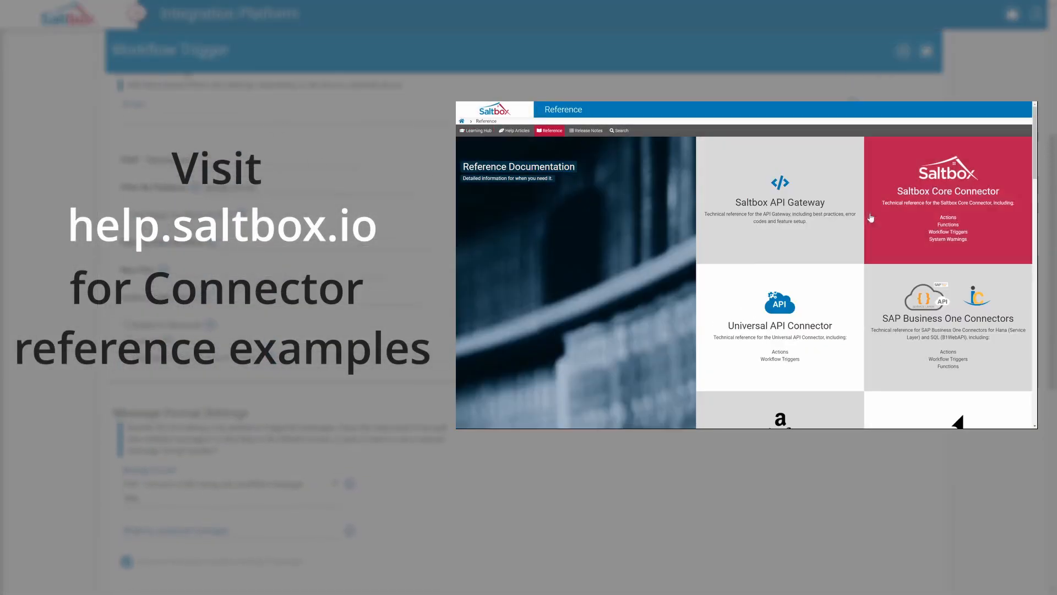
pyautogui.moveTo(1035, 125); pyautogui.dragTo(1032, 341)
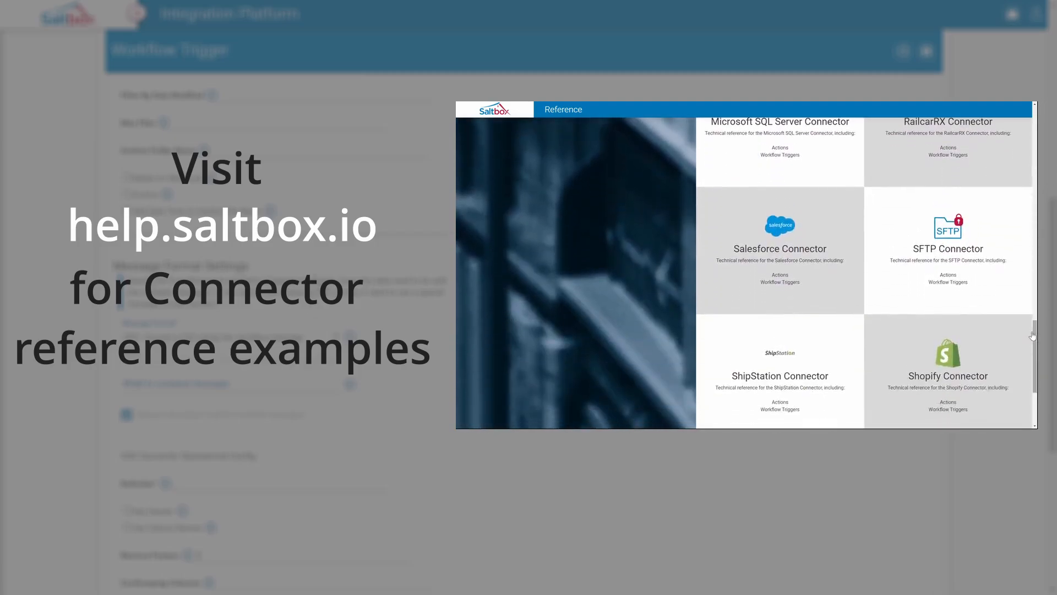
pyautogui.click(948, 245)
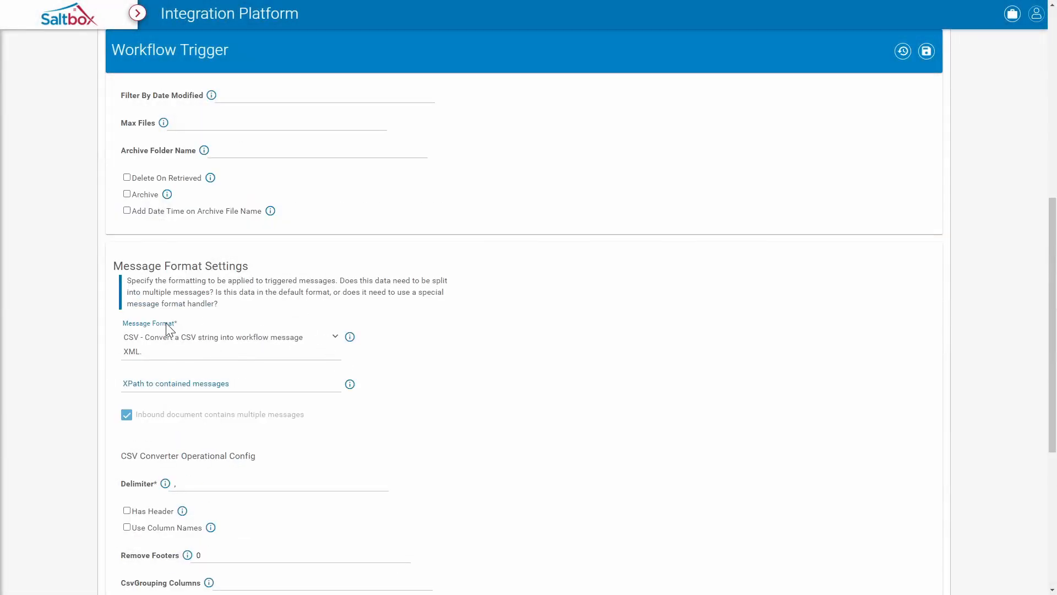
# Step: Set the message format to XML Converter and Split Message with XPath /root/course, and save the trigger
pyautogui.click(214, 349)
pyautogui.scroll(-5, 271, 455)
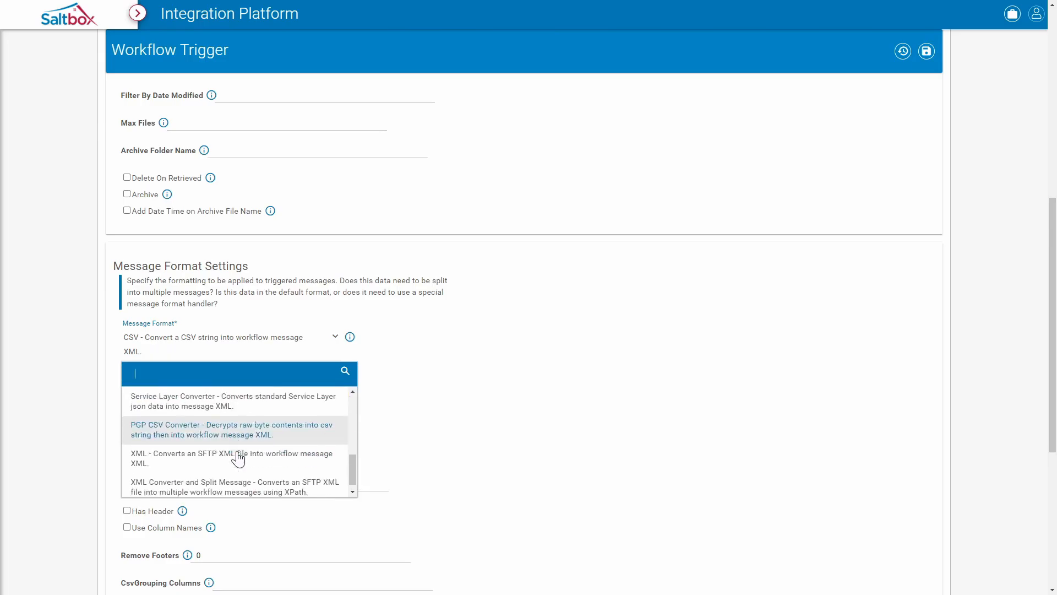
pyautogui.click(227, 332)
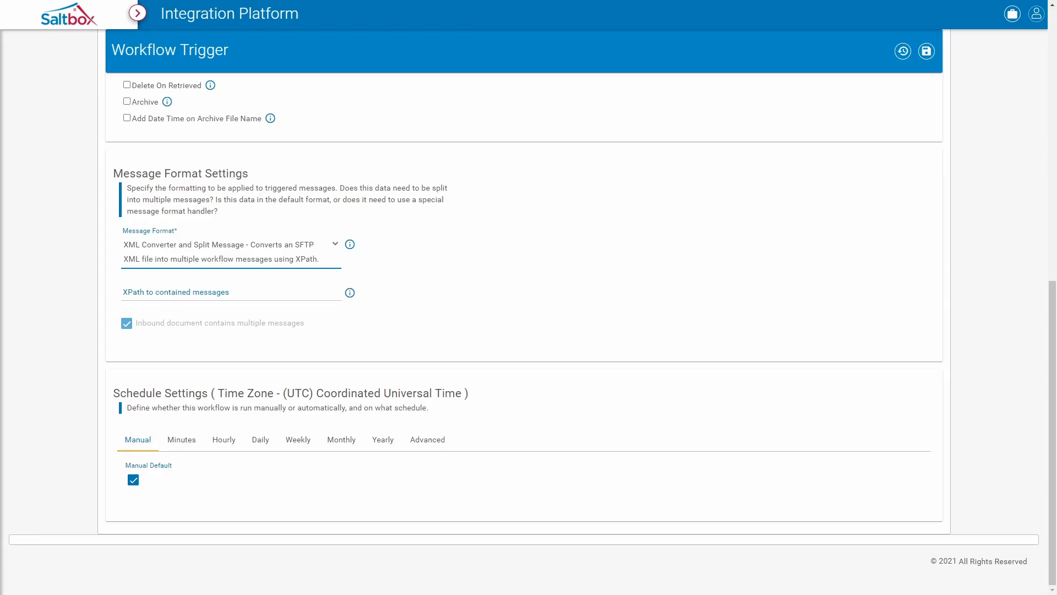
pyautogui.click(126, 293)
pyautogui.write('/')
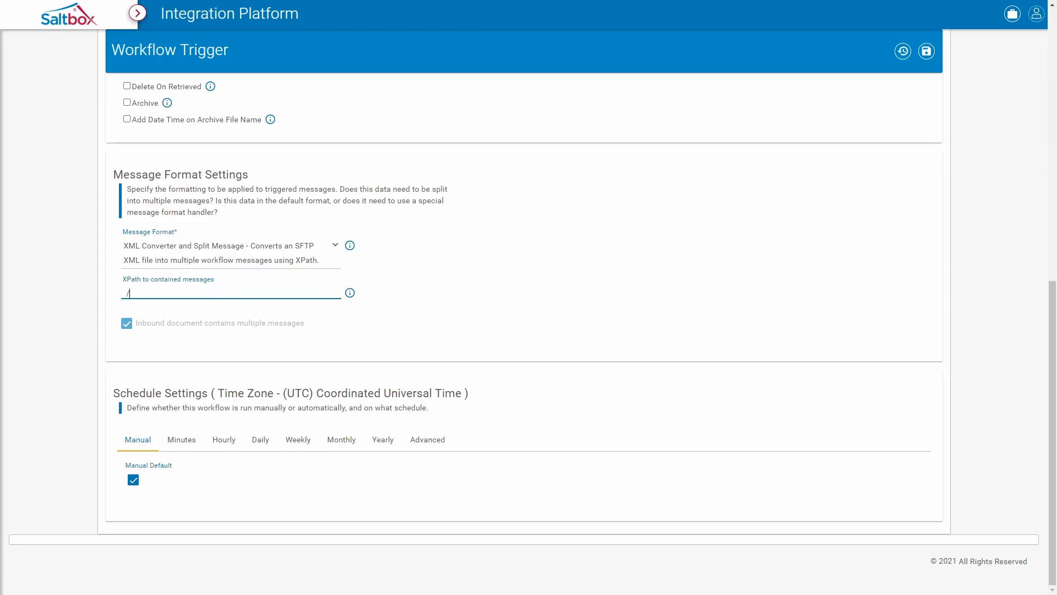
pyautogui.write('root/course')
pyautogui.click(925, 54)
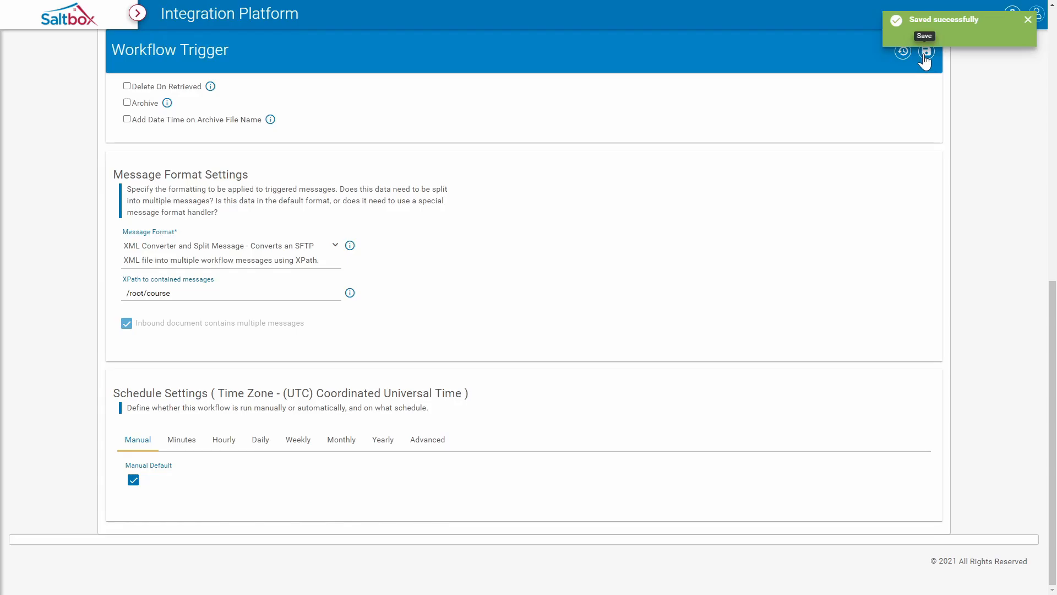
pyautogui.click(1028, 20)
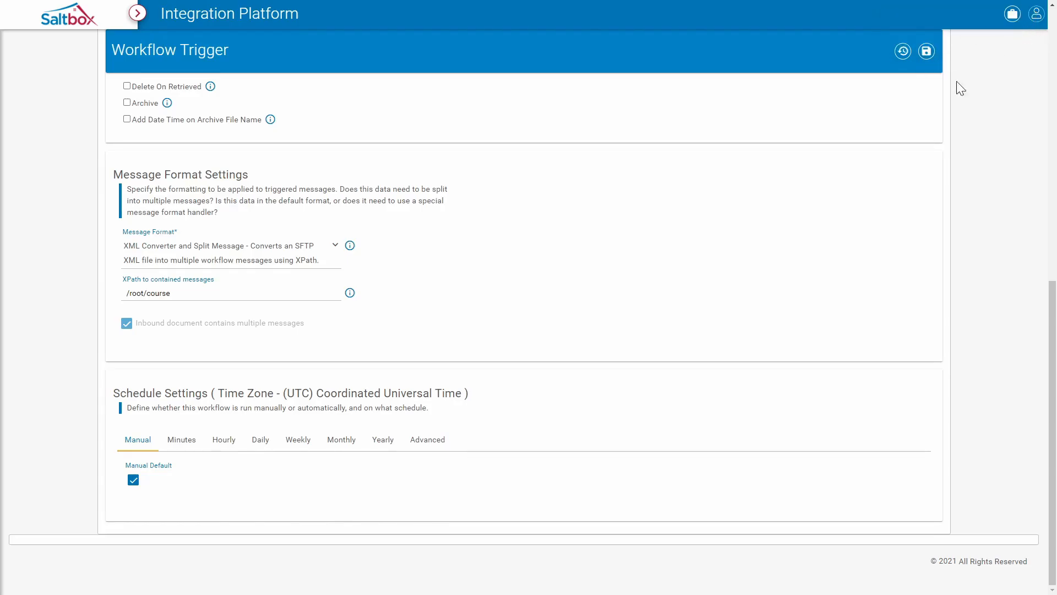
# Step: Add a Placeholder action from Connector.Integration.Core to the Main sequence in the Workflow Designer
pyautogui.scroll(8, 932, 176)
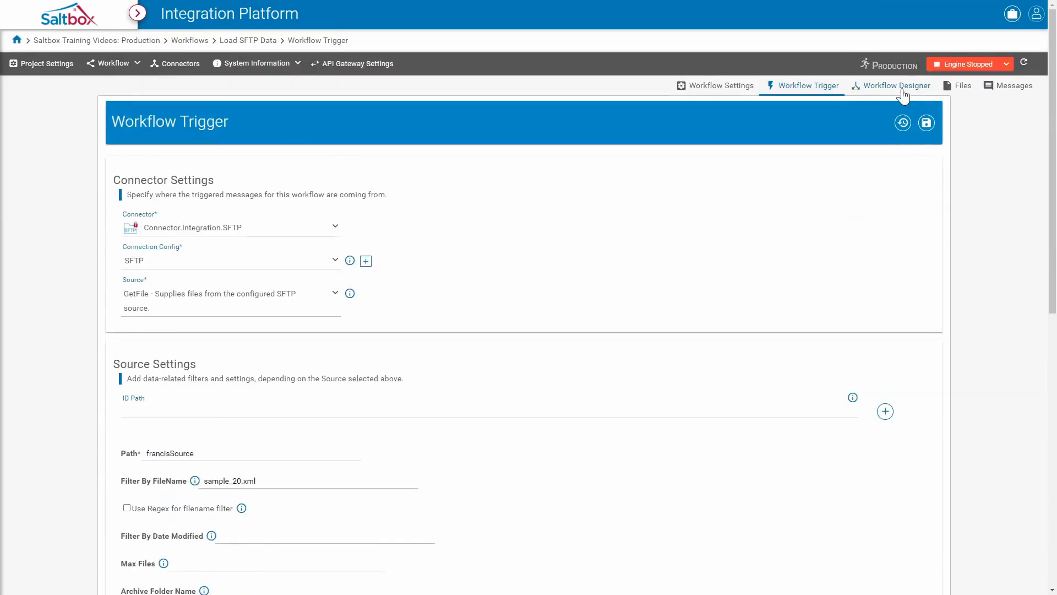
pyautogui.click(893, 86)
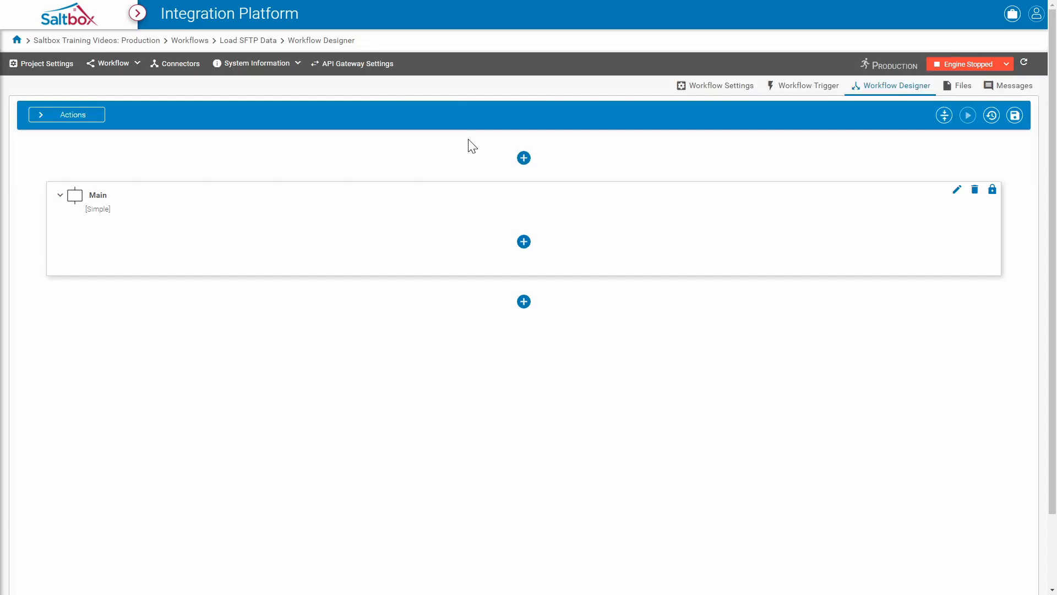
pyautogui.click(105, 115)
pyautogui.click(84, 111)
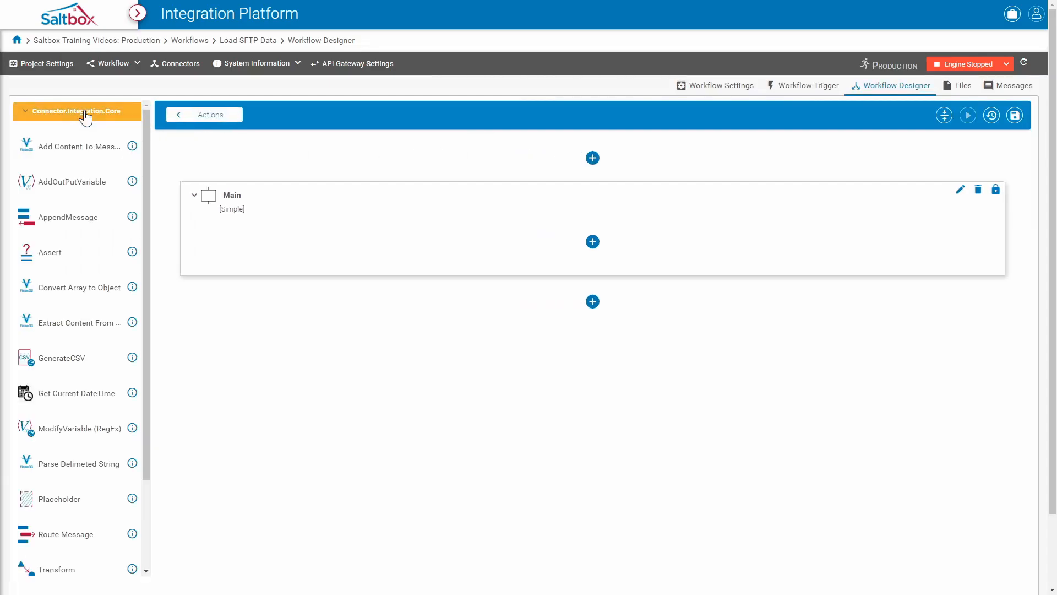
pyautogui.moveTo(26, 492); pyautogui.dragTo(593, 242)
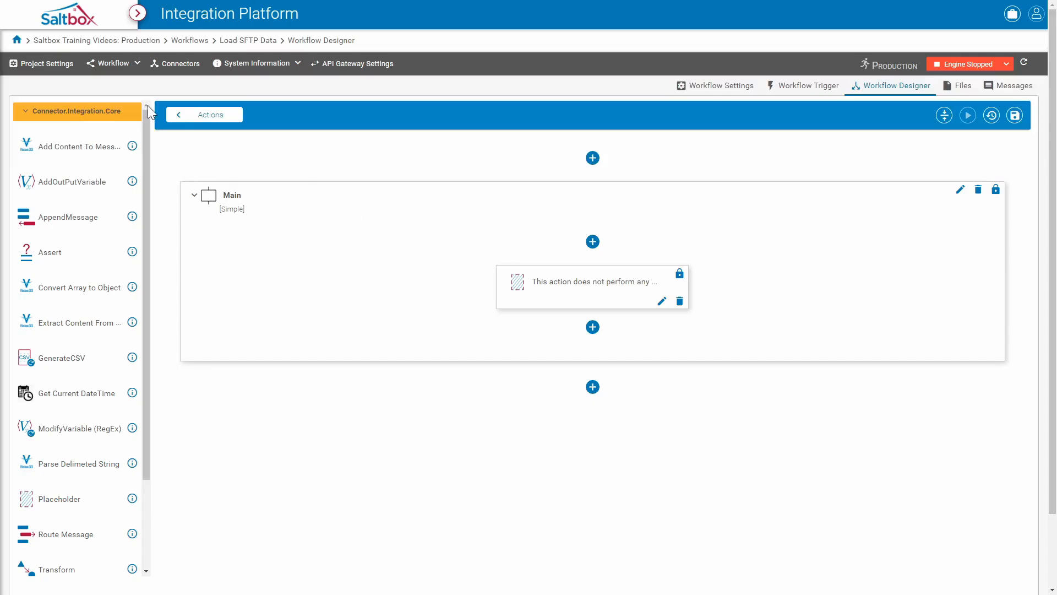
pyautogui.click(208, 116)
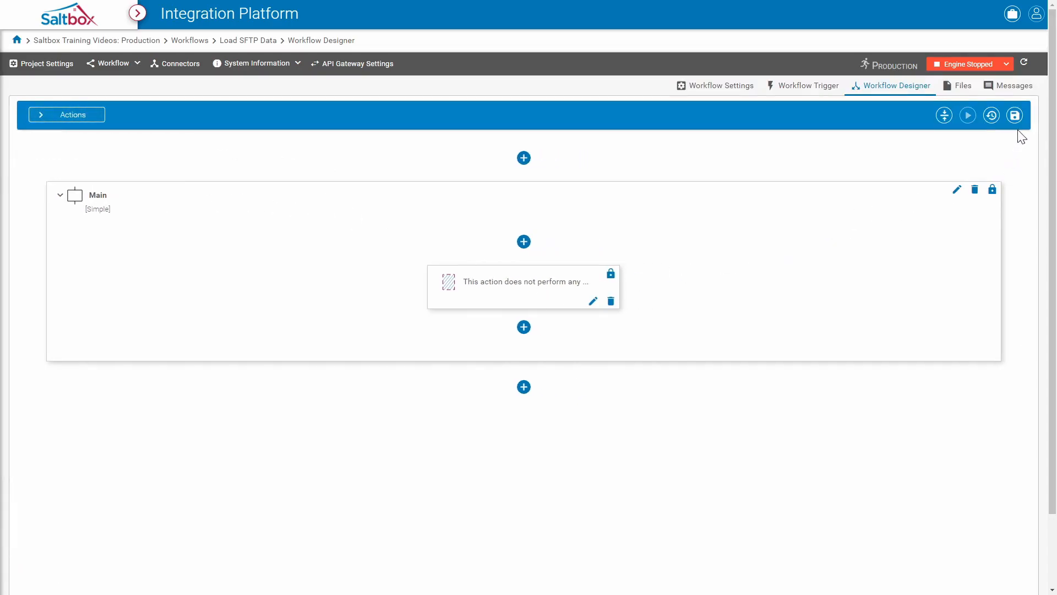
# Step: Save the workflow design with the comment "Blank workflow with placeholder action" and start the engine
pyautogui.click(1014, 115)
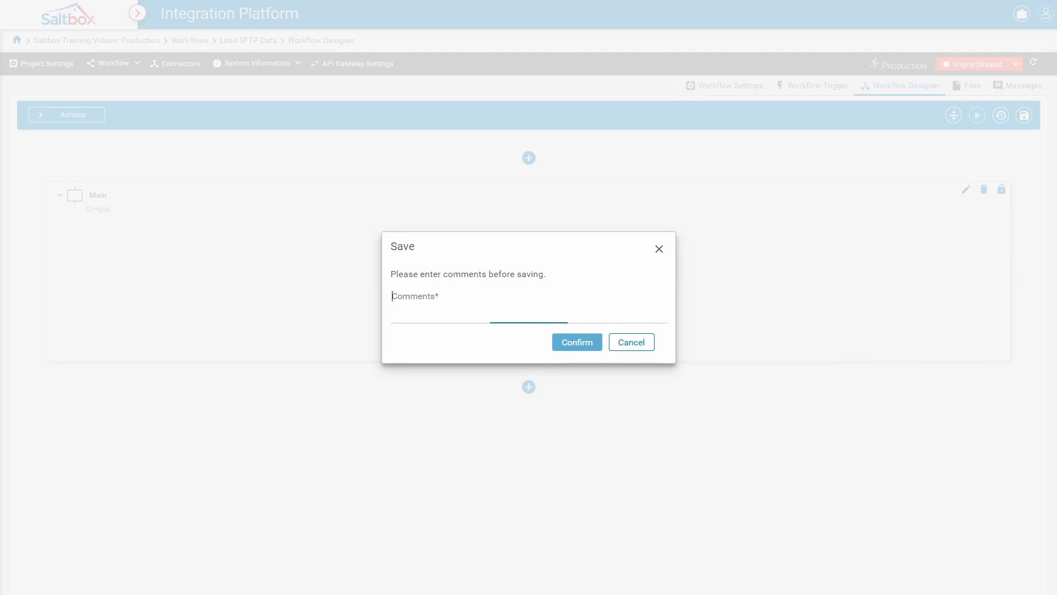
pyautogui.write('Blan')
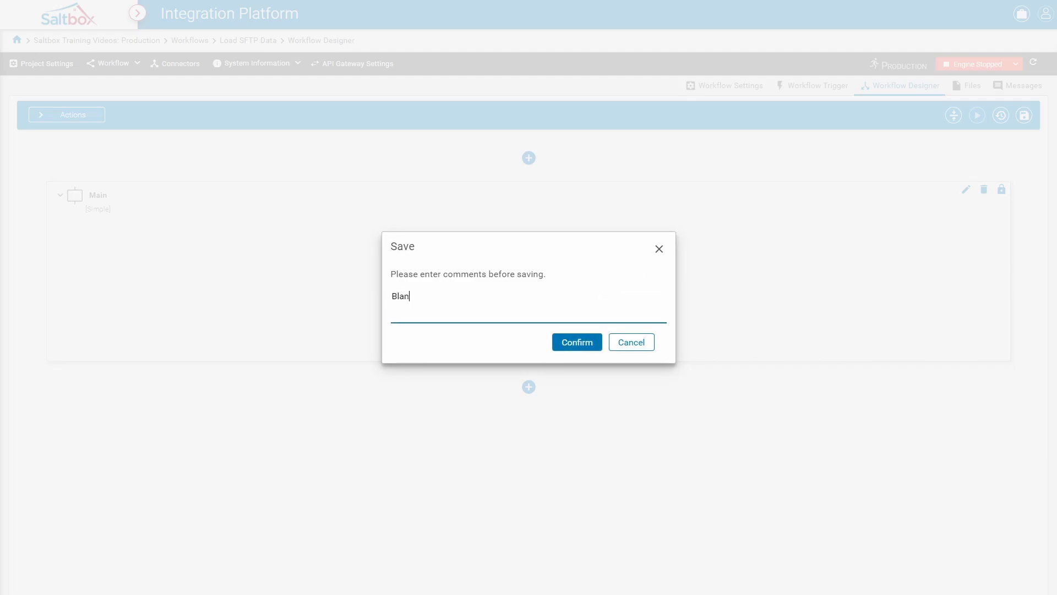
pyautogui.write('k workflow with placeholder action')
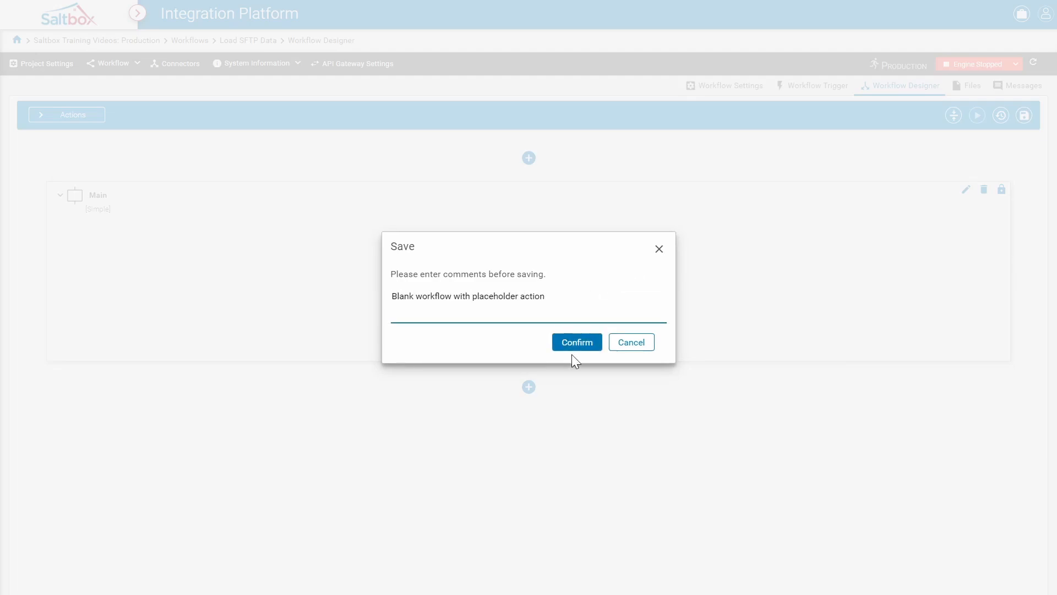
pyautogui.click(577, 345)
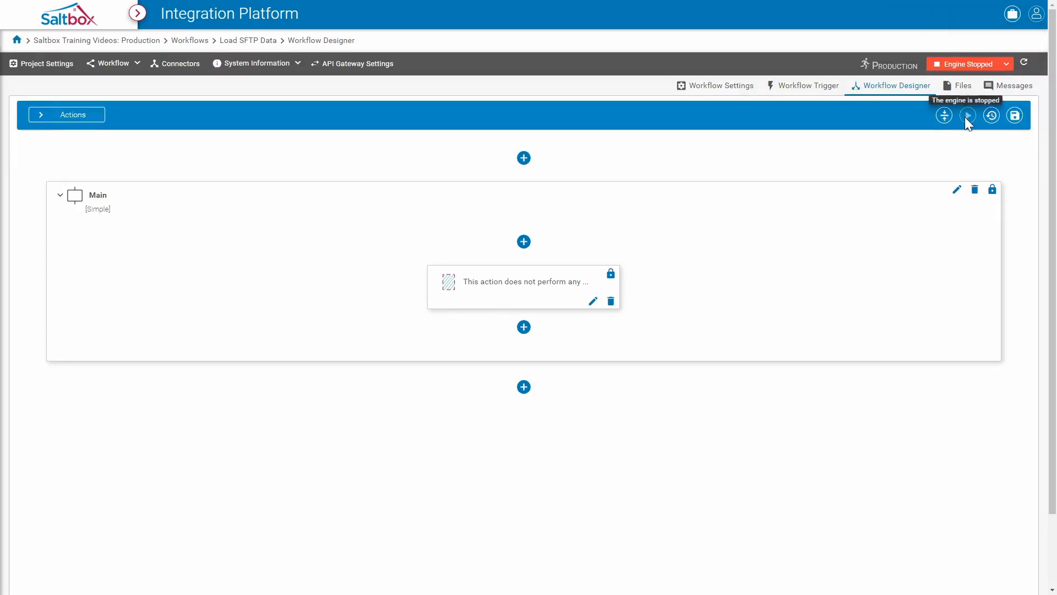
pyautogui.click(1007, 64)
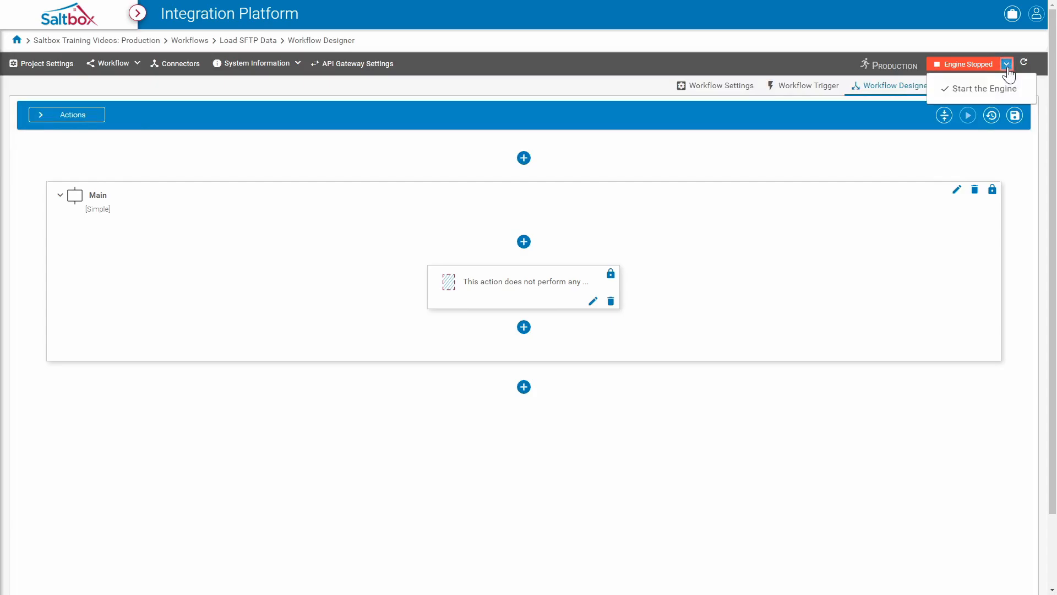
pyautogui.click(998, 90)
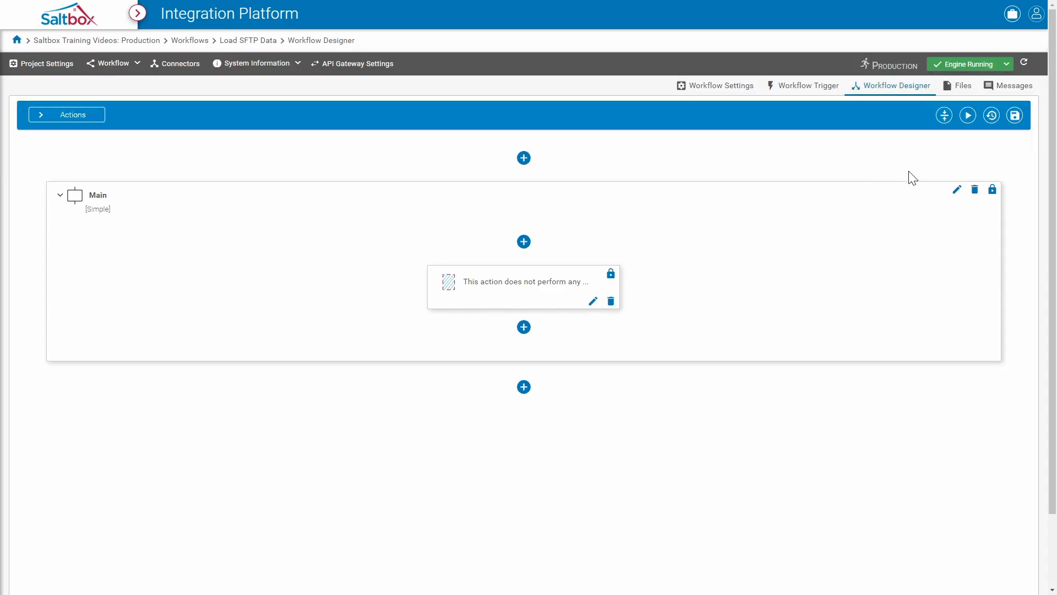
# Step: Run the workflow and view message.xml from the first message's expanded trace details
pyautogui.click(968, 116)
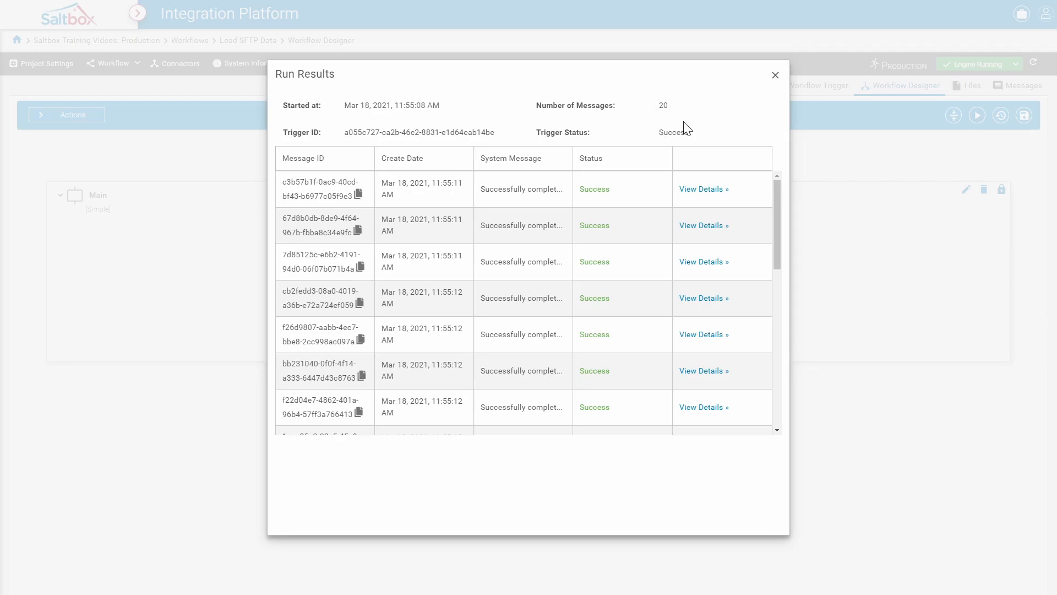
pyautogui.click(705, 189)
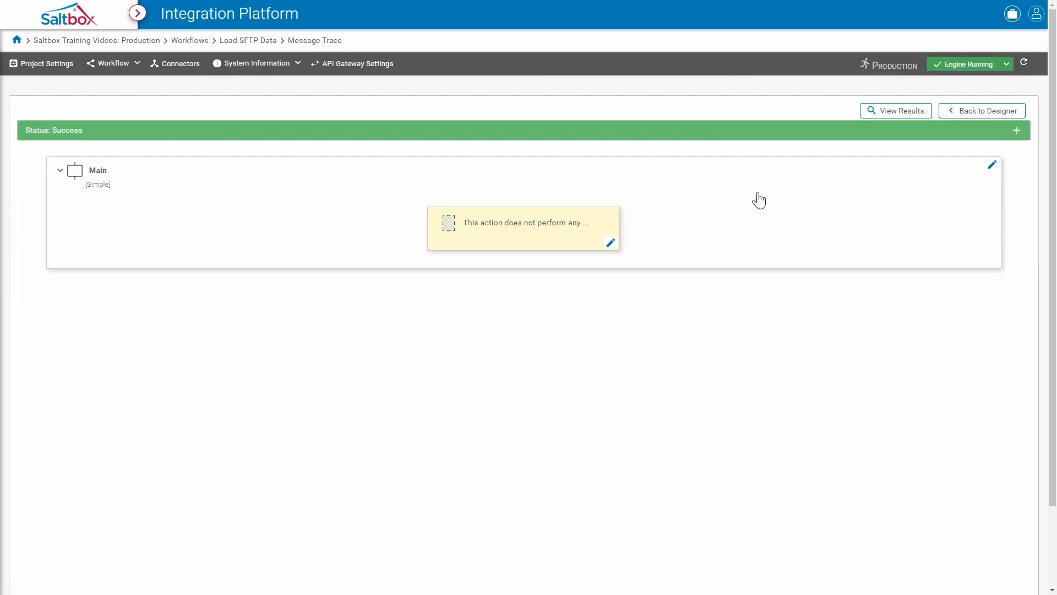
pyautogui.click(1017, 130)
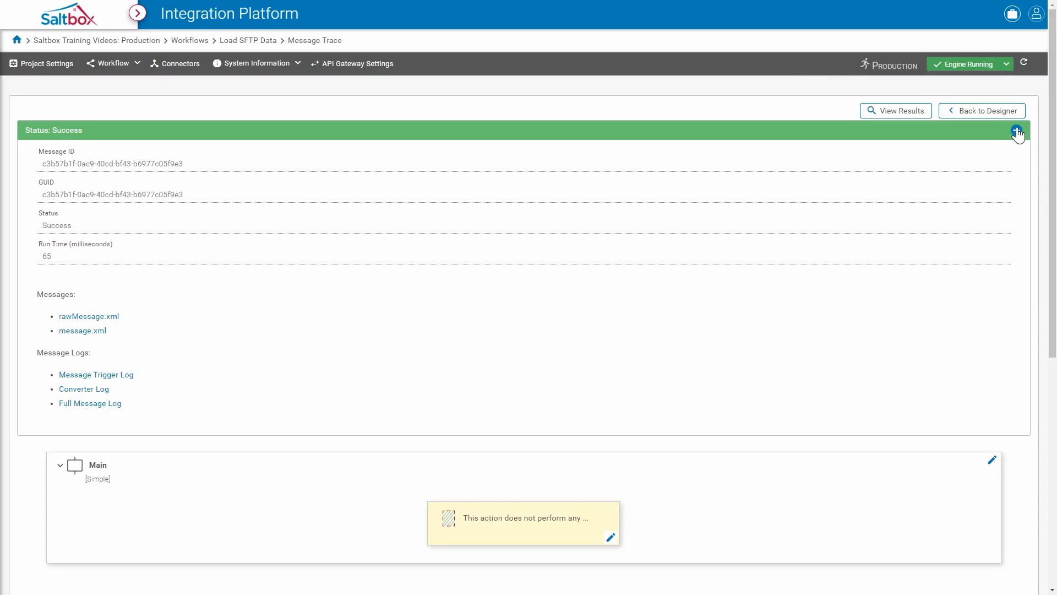
pyautogui.click(102, 332)
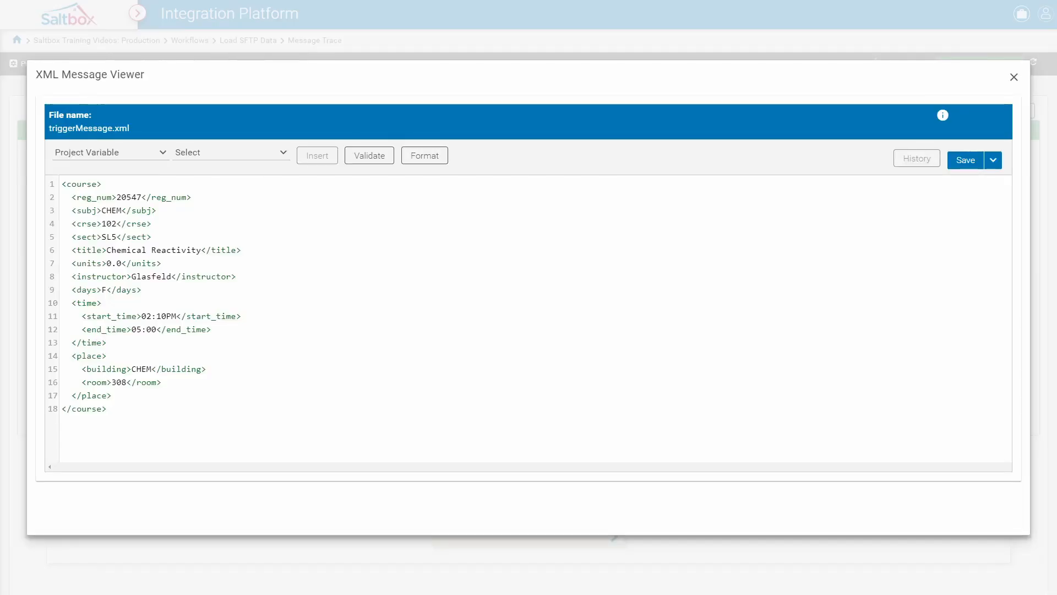
# Step: Save a copy of the first message in the /samples/ folder as FileSample20547.xml and close the message viewer
pyautogui.click(993, 160)
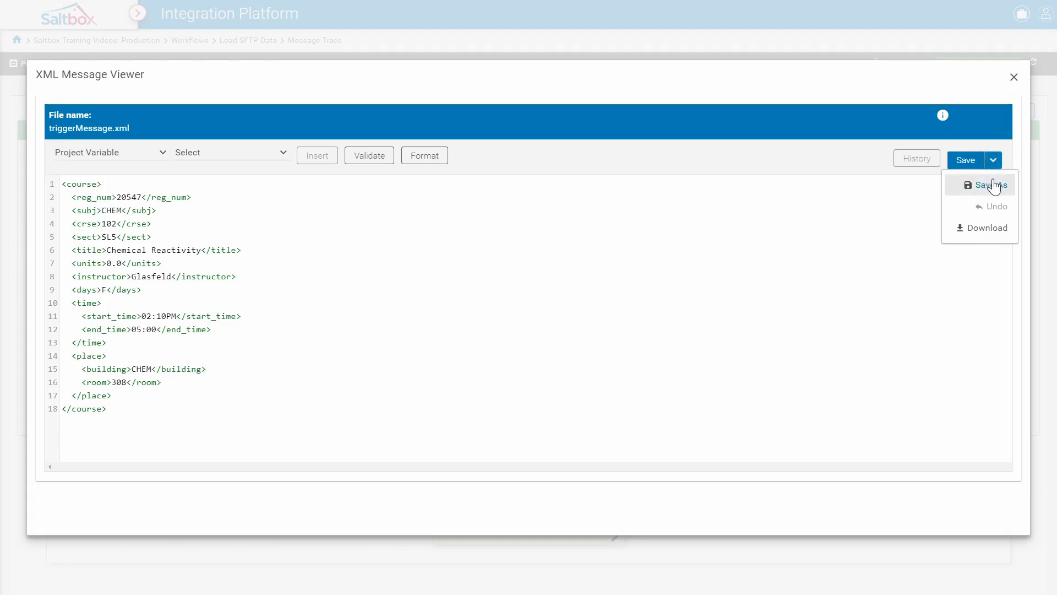
pyautogui.click(983, 181)
pyautogui.click(525, 272)
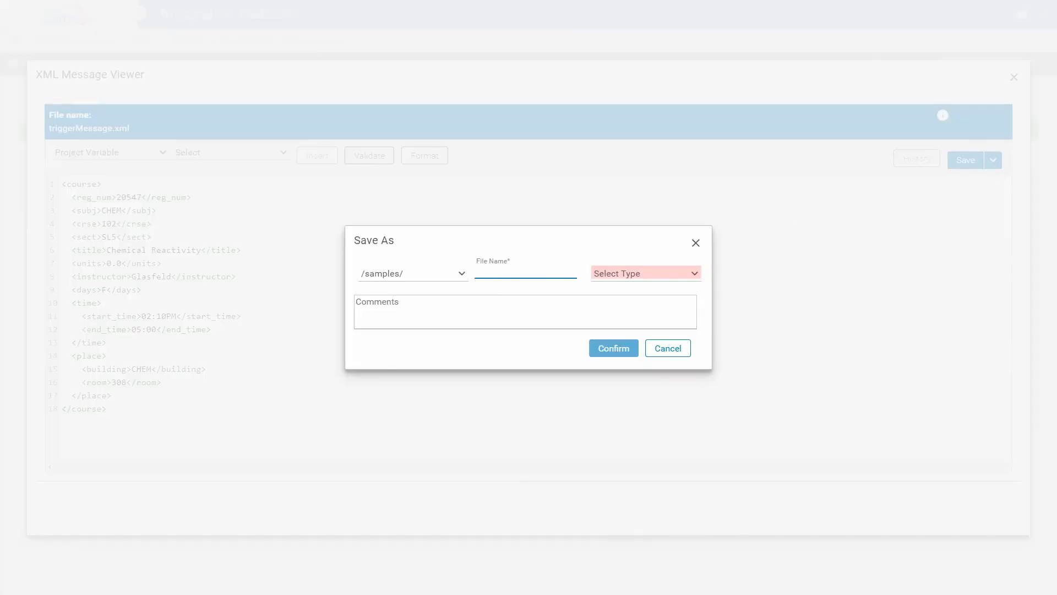
pyautogui.write('FileSample20547')
pyautogui.click(650, 273)
pyautogui.click(612, 340)
pyautogui.click(613, 348)
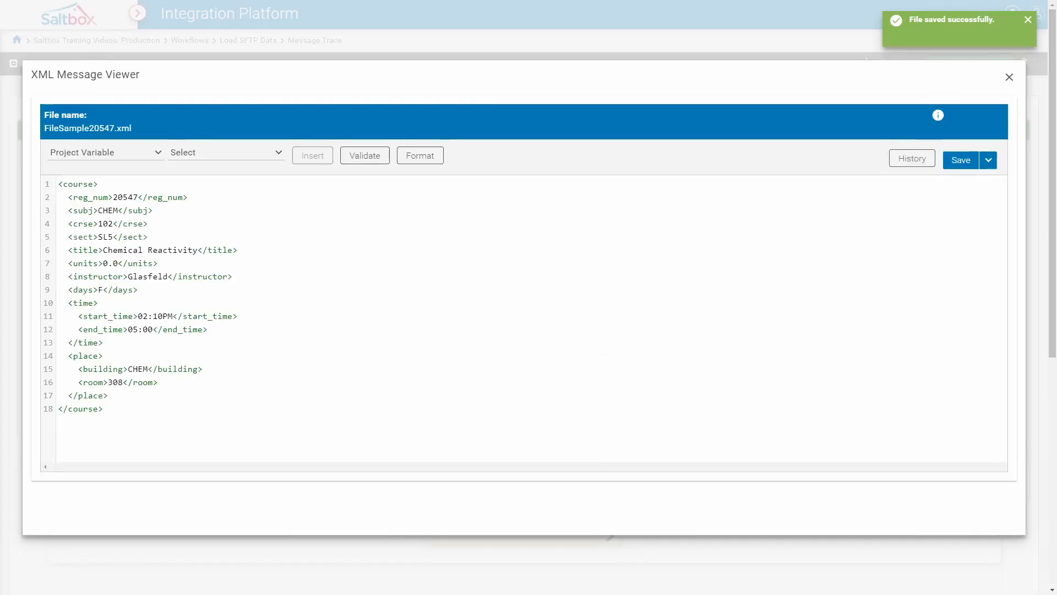
pyautogui.click(1009, 77)
# Step: Open message.xml of the second message in the run results and save it in /samples/ as FileSample10559.xml
pyautogui.click(896, 110)
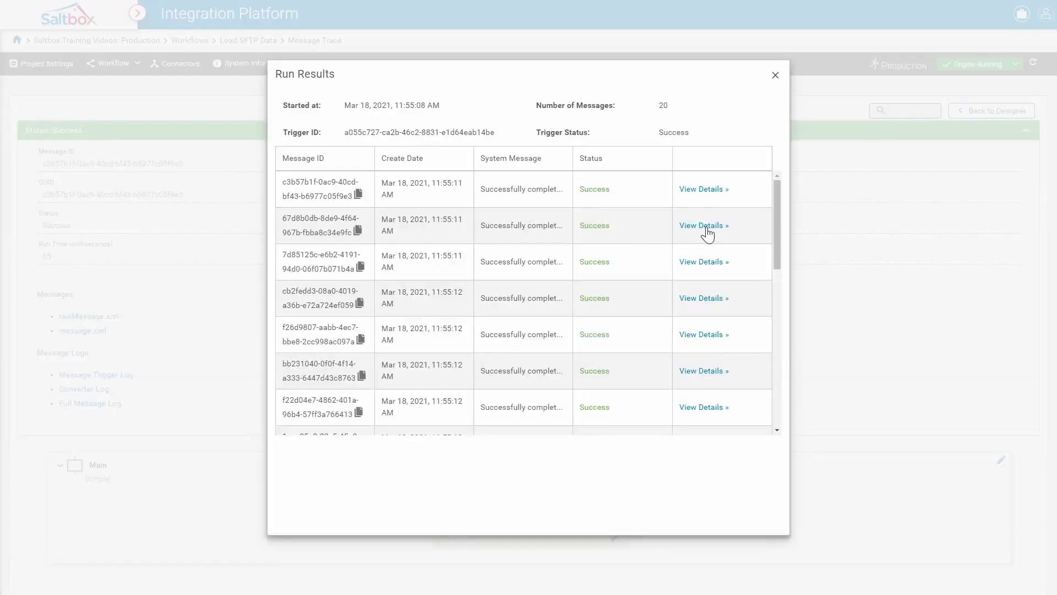
pyautogui.click(706, 228)
pyautogui.click(77, 331)
pyautogui.click(965, 160)
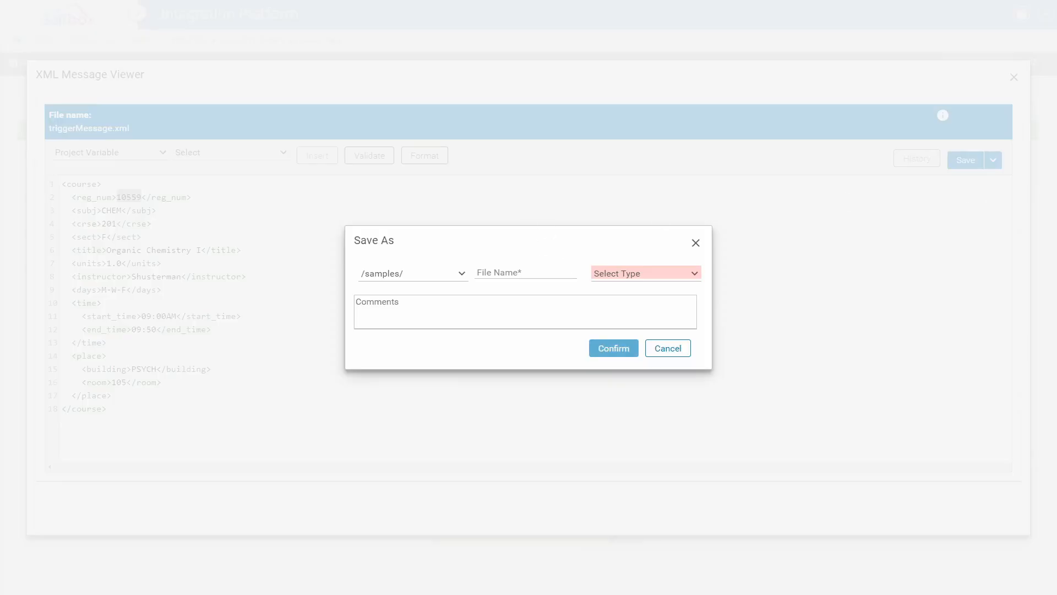
pyautogui.click(517, 273)
pyautogui.write('FileSample18009')
pyautogui.click(645, 273)
pyautogui.click(643, 321)
pyautogui.click(613, 348)
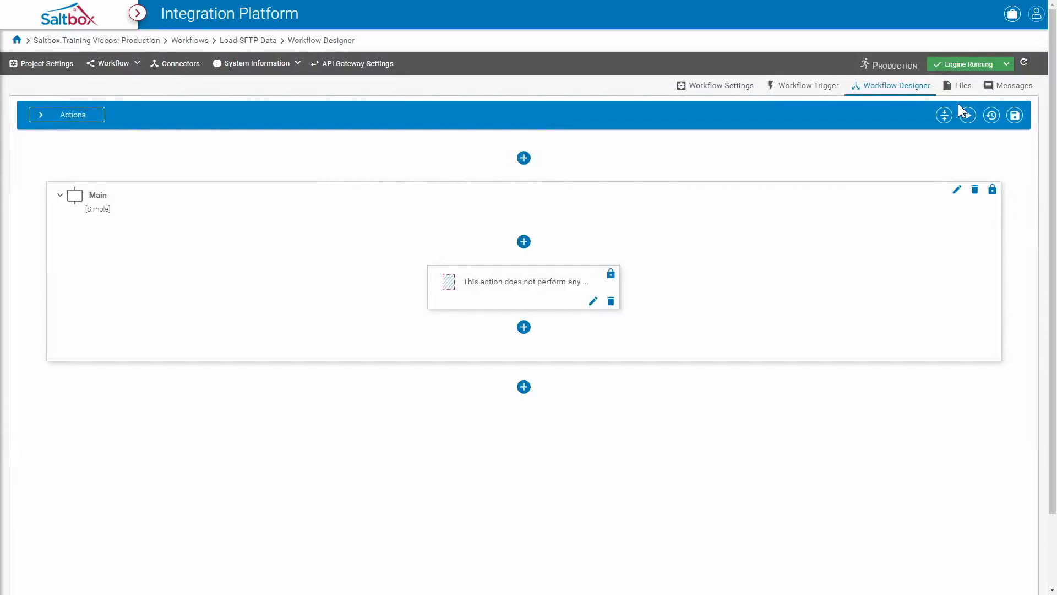
# Step: In the Workflow Trigger's ID Path selection, choose FileSample10559.xml from the samples folder as the source file
pyautogui.click(820, 87)
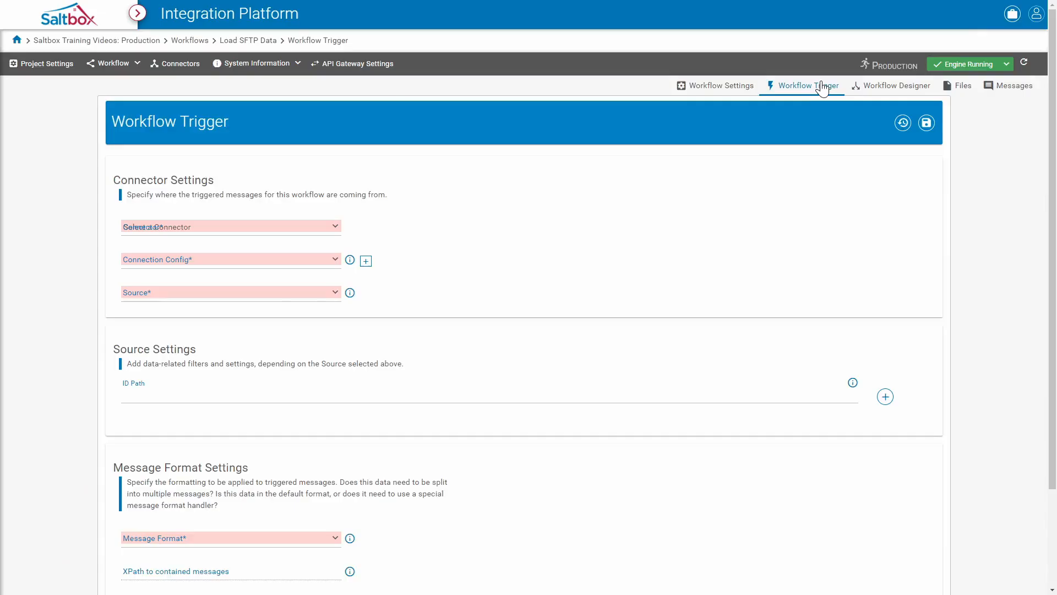
pyautogui.click(532, 410)
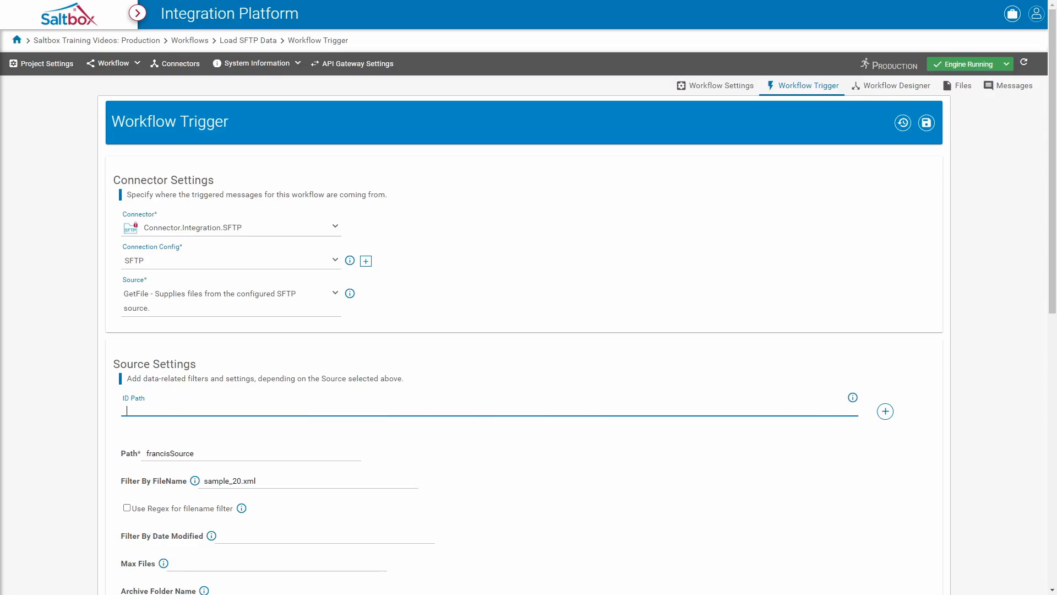
pyautogui.click(886, 412)
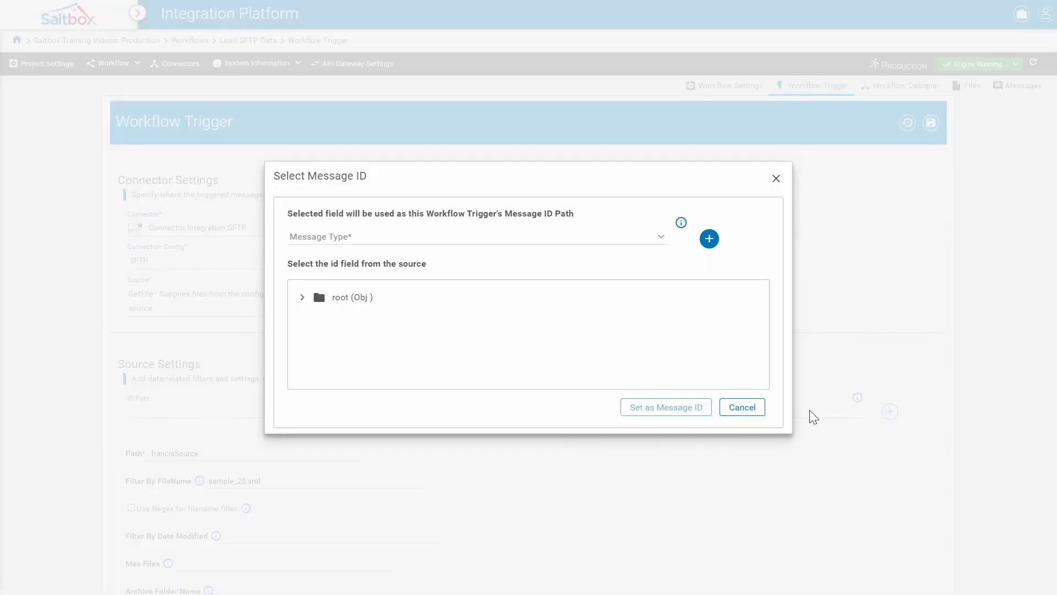
pyautogui.click(710, 239)
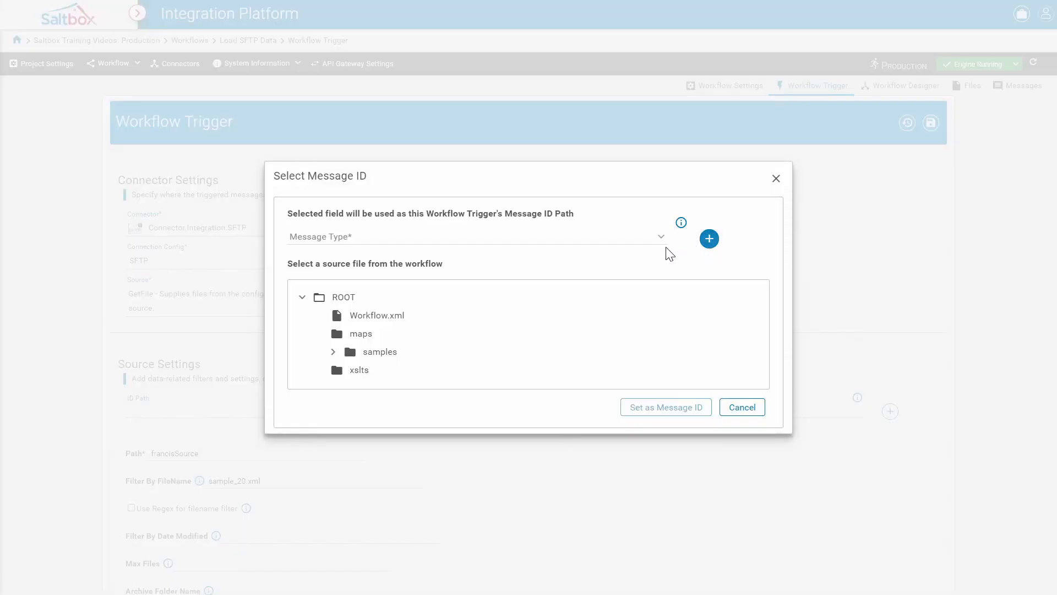
pyautogui.click(333, 353)
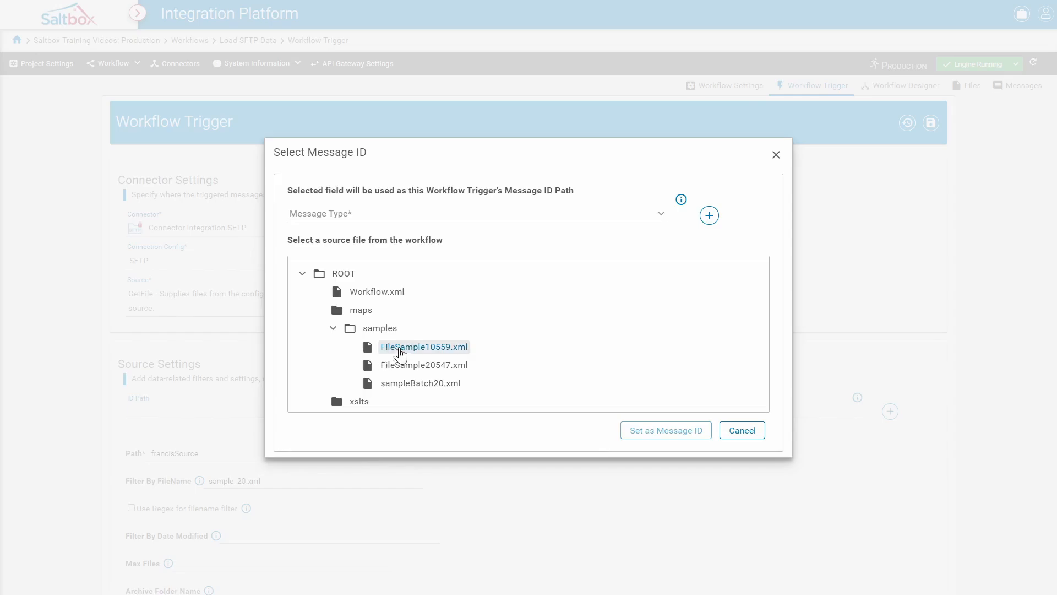
pyautogui.click(414, 347)
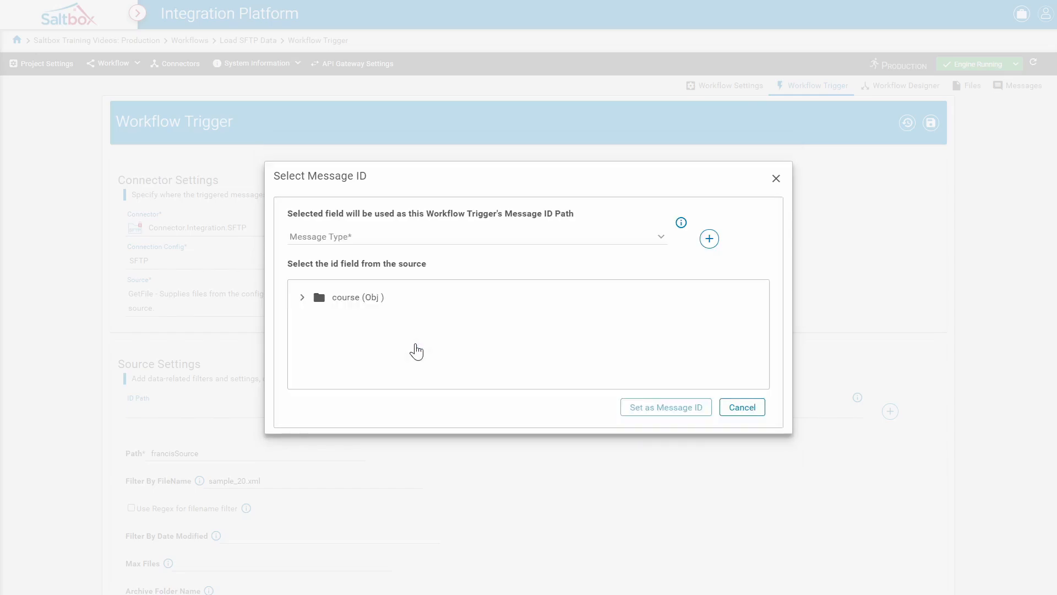
# Step: Set the course object's reg_num field as the Message ID and save the workflow trigger
pyautogui.click(302, 298)
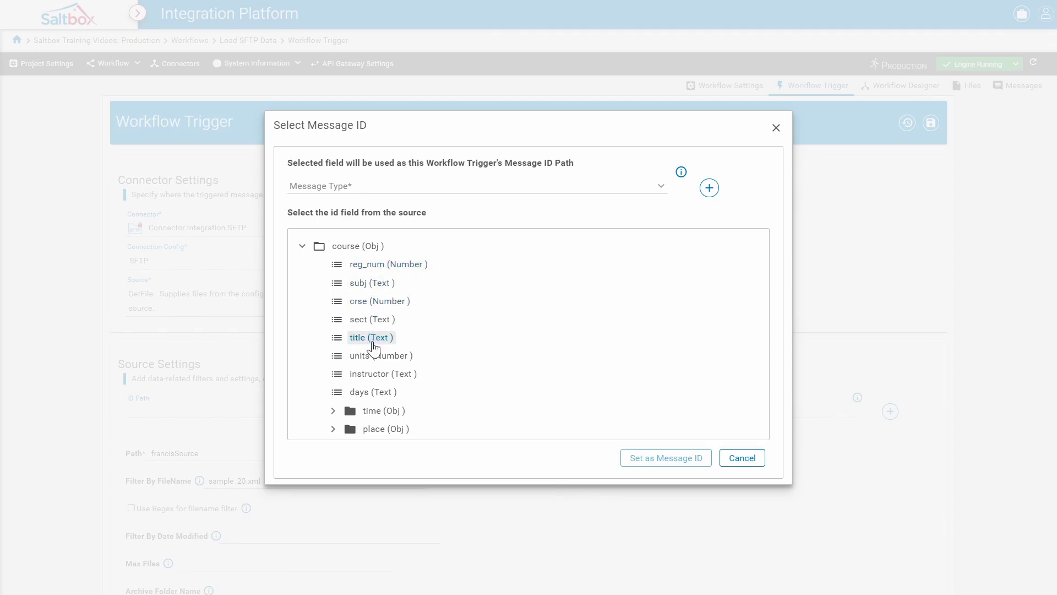
pyautogui.click(387, 265)
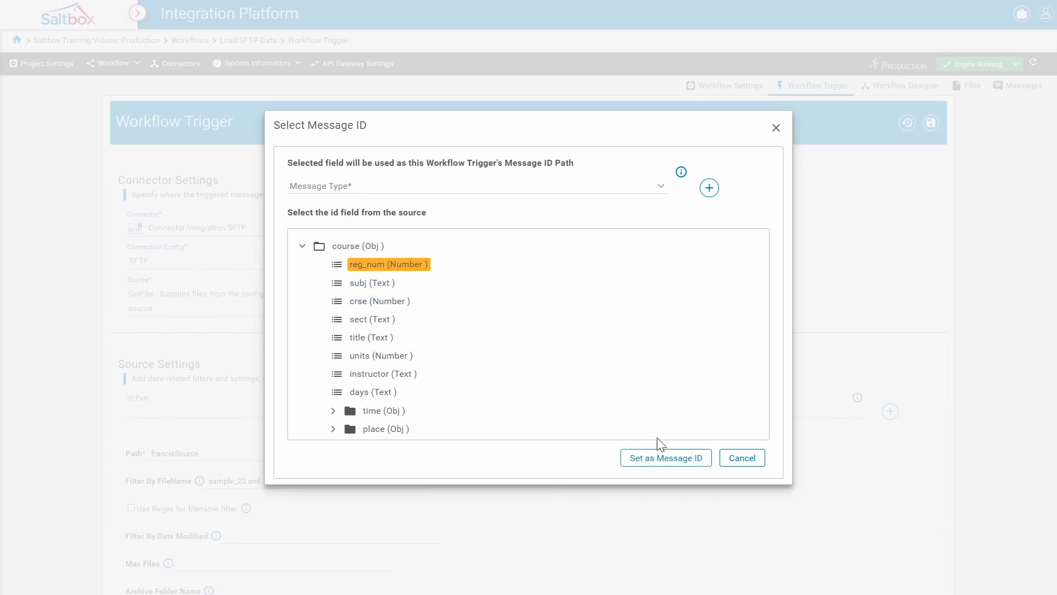
pyautogui.click(669, 459)
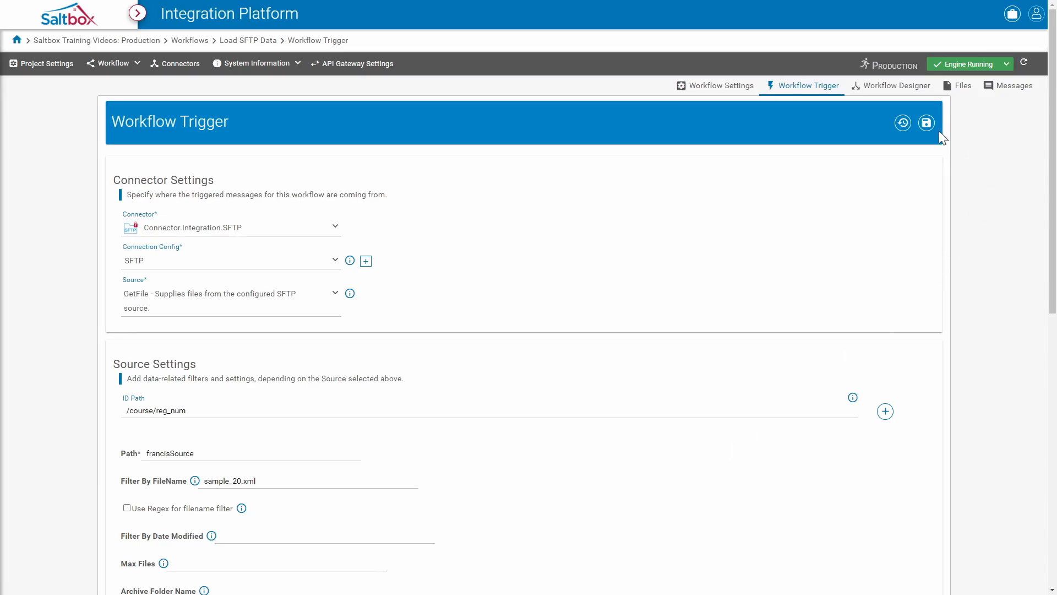
pyautogui.click(927, 123)
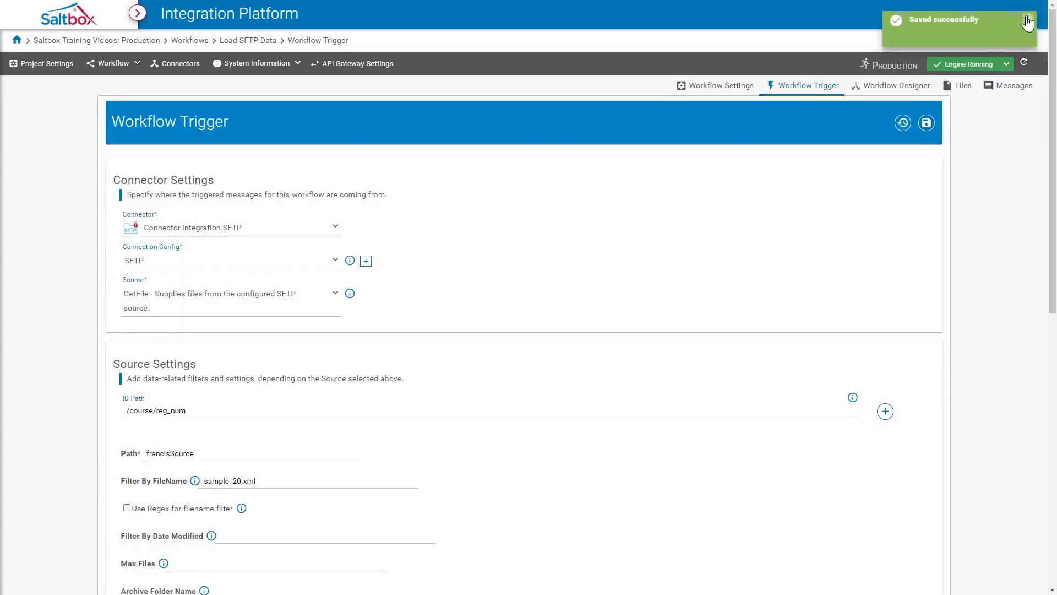
# Step: Run the workflow again from the Workflow Designer
pyautogui.click(903, 87)
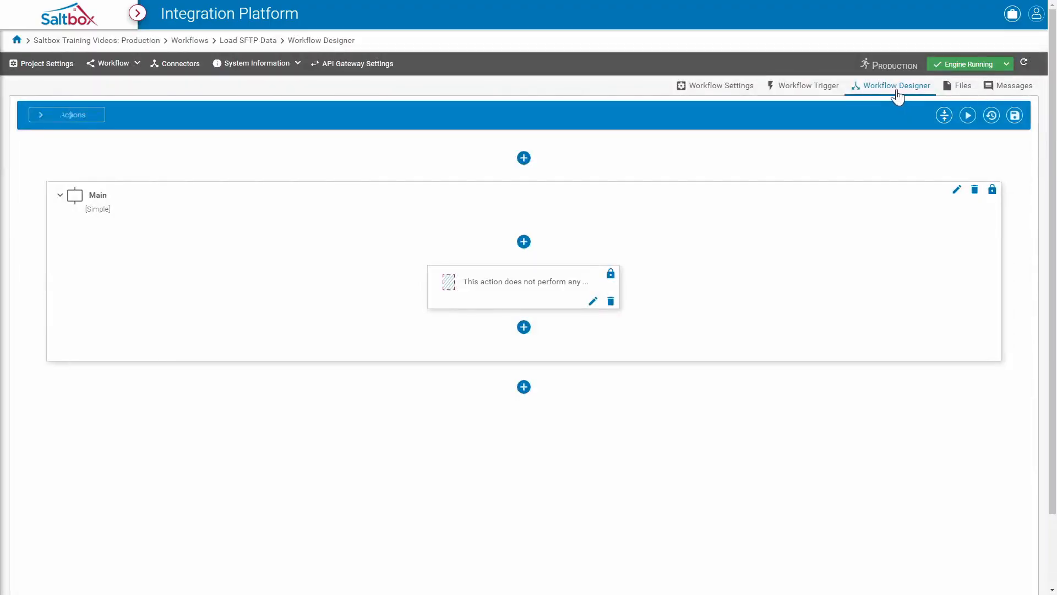
pyautogui.click(968, 116)
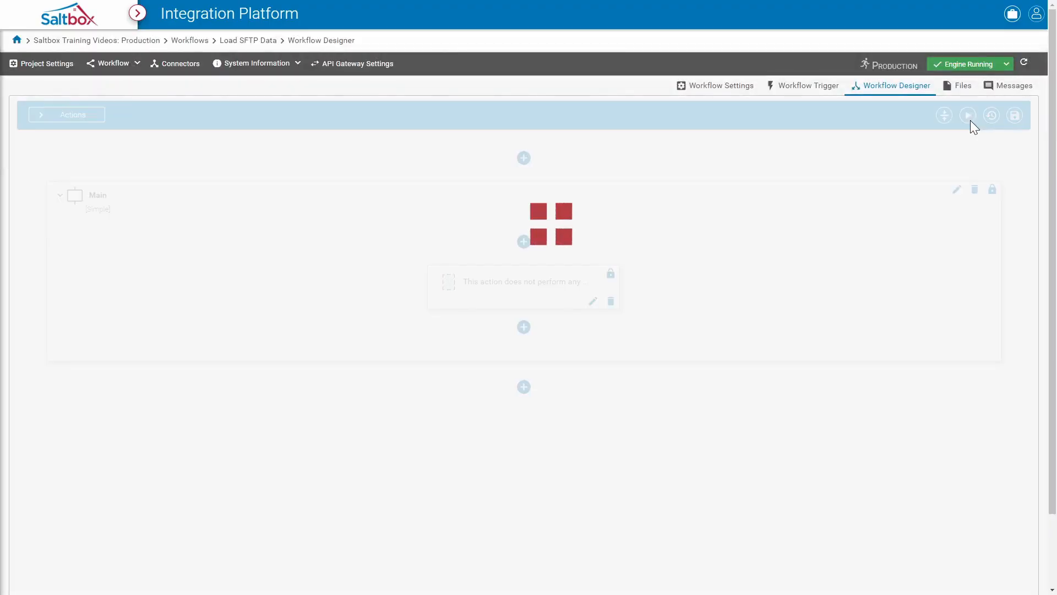